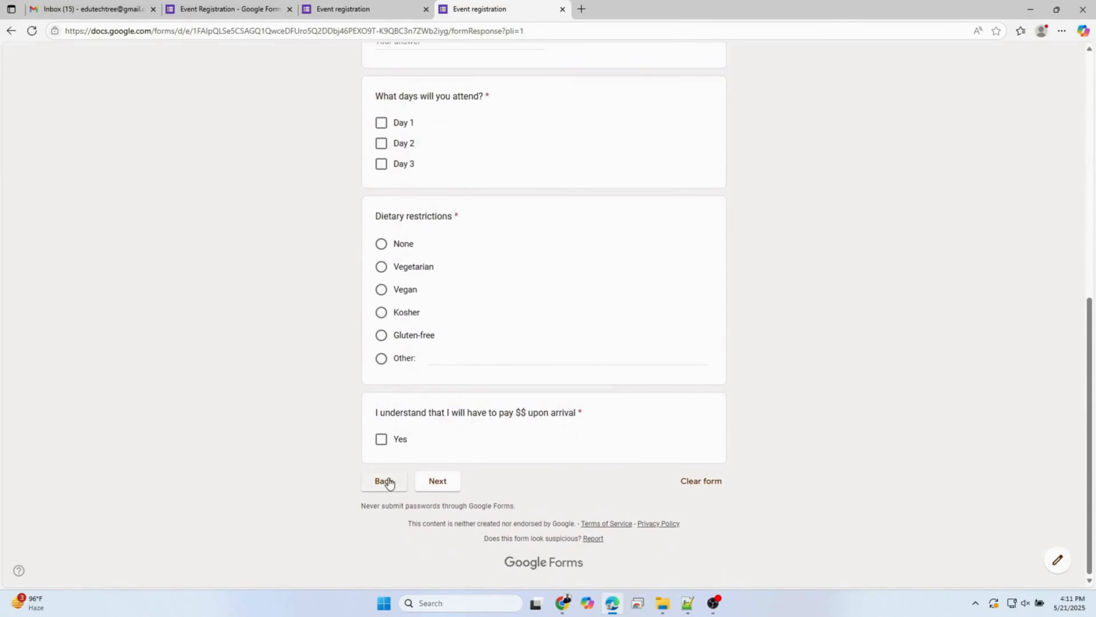
# - Return to the registration form's first question, answer Teacher, and view the section that choice leads to
pyautogui.click(384, 480)
pyautogui.click(382, 357)
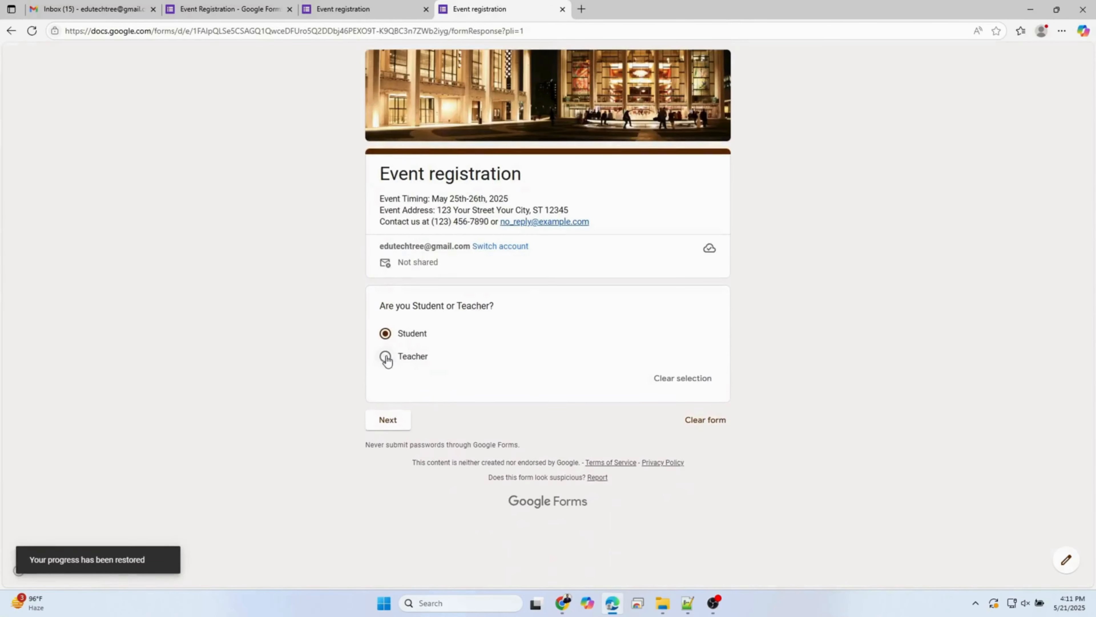
pyautogui.click(390, 421)
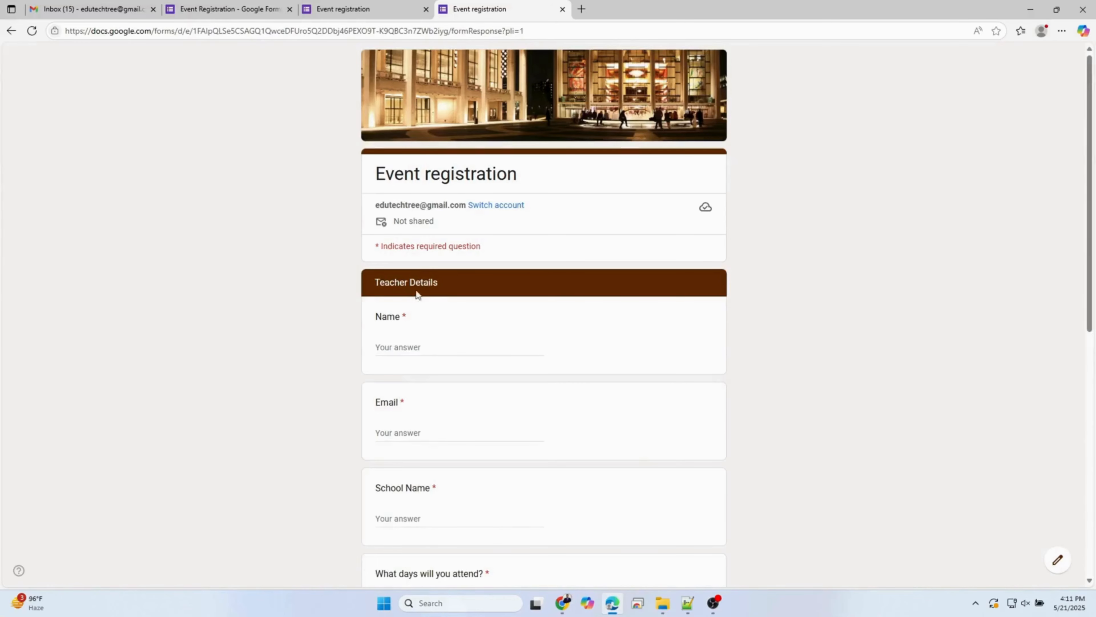
pyautogui.scroll(-10, 524, 353)
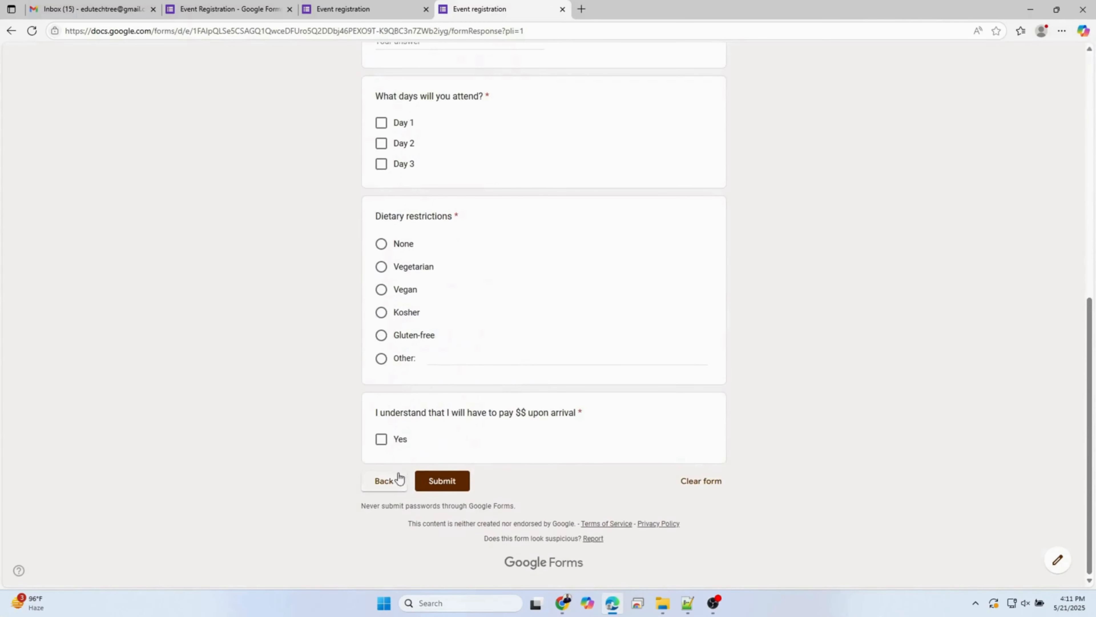
pyautogui.click(387, 479)
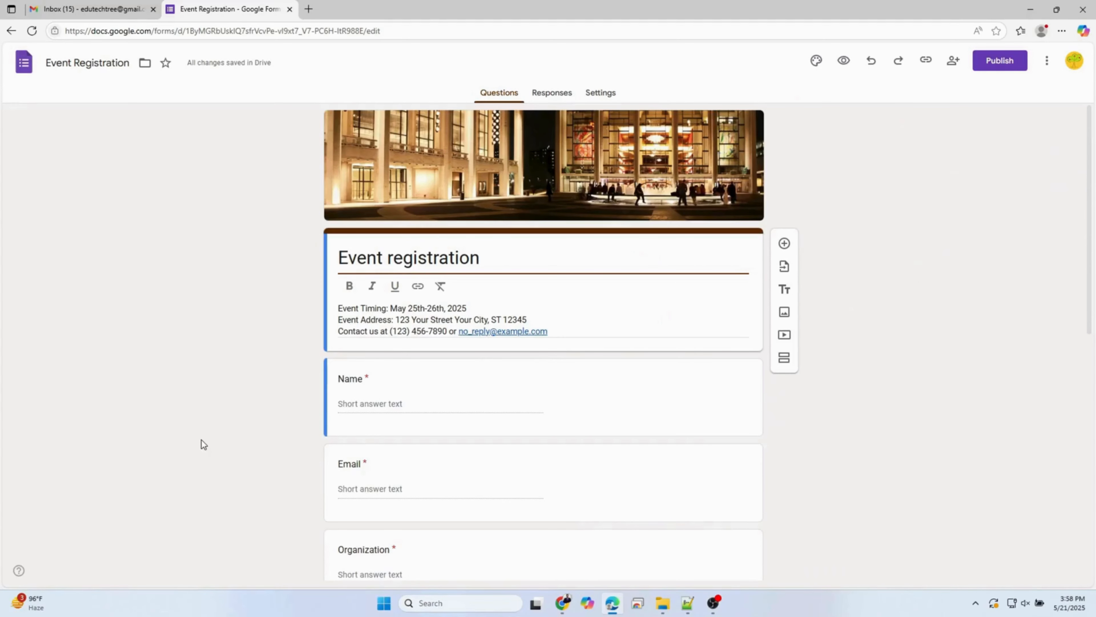
# - Add a multiple-choice question titled "Are you Student or Teacher?" directly below the form's title block
pyautogui.scroll(-10, 201, 439)
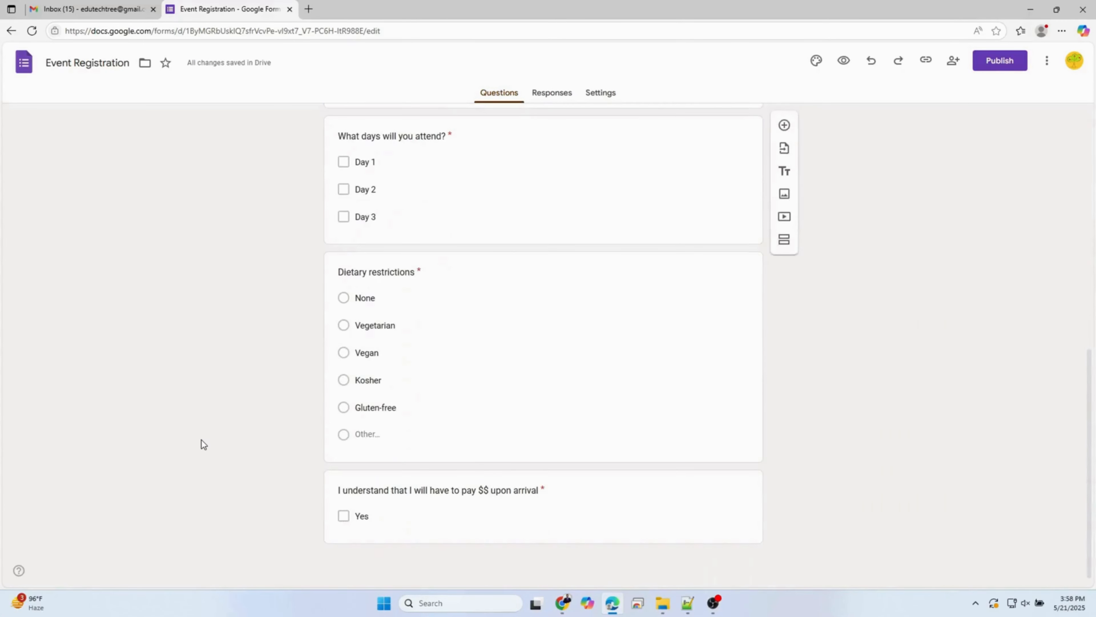
pyautogui.scroll(10, 201, 439)
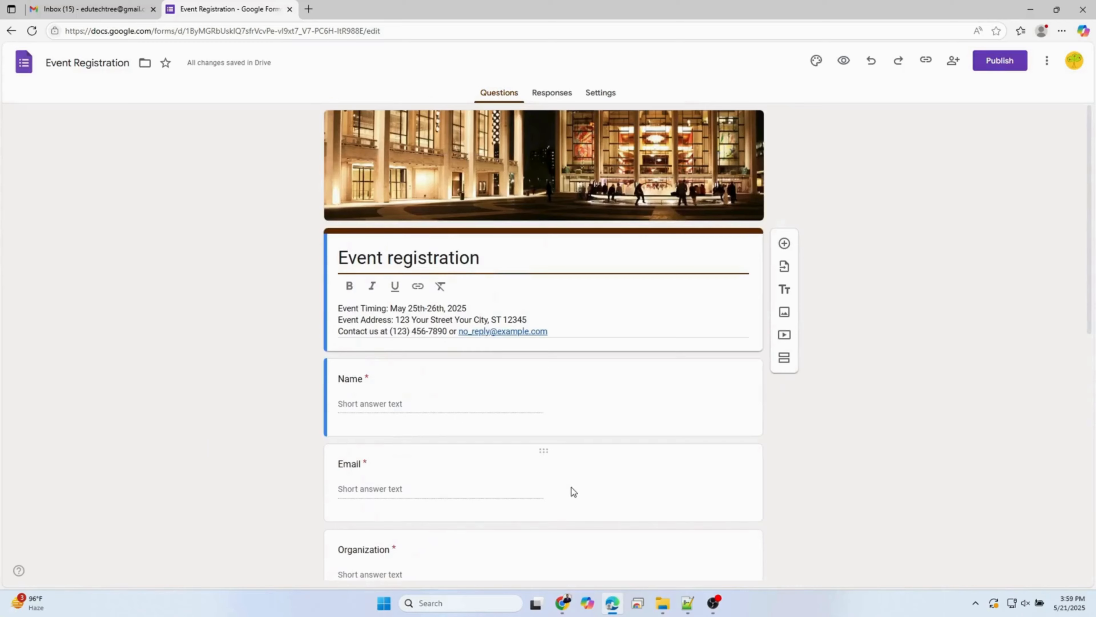
pyautogui.click(784, 244)
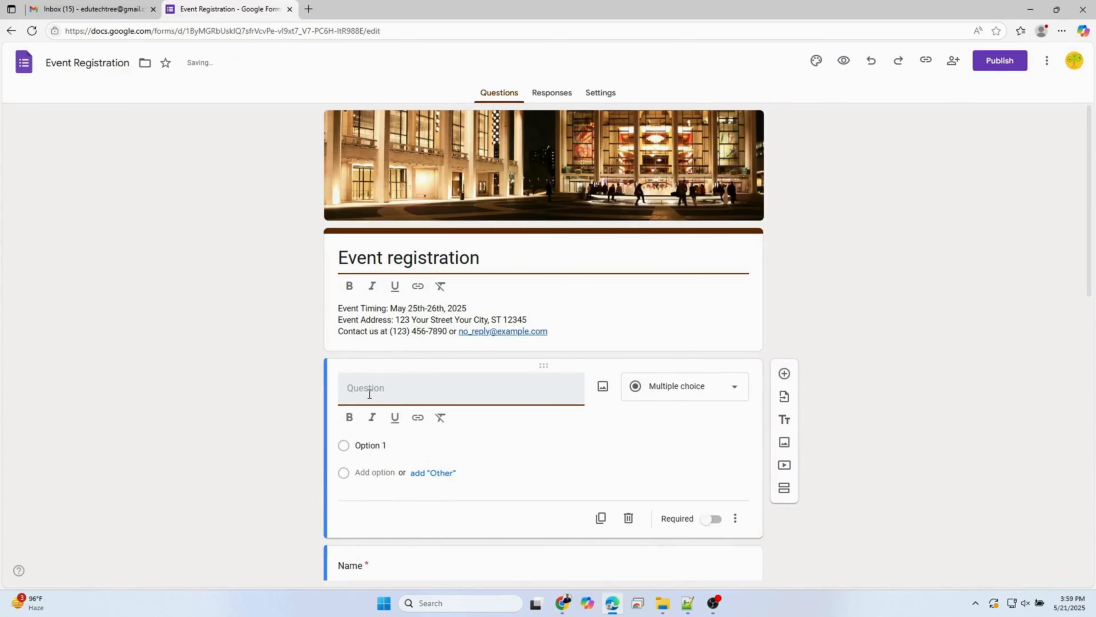
pyautogui.write('Are you student or')
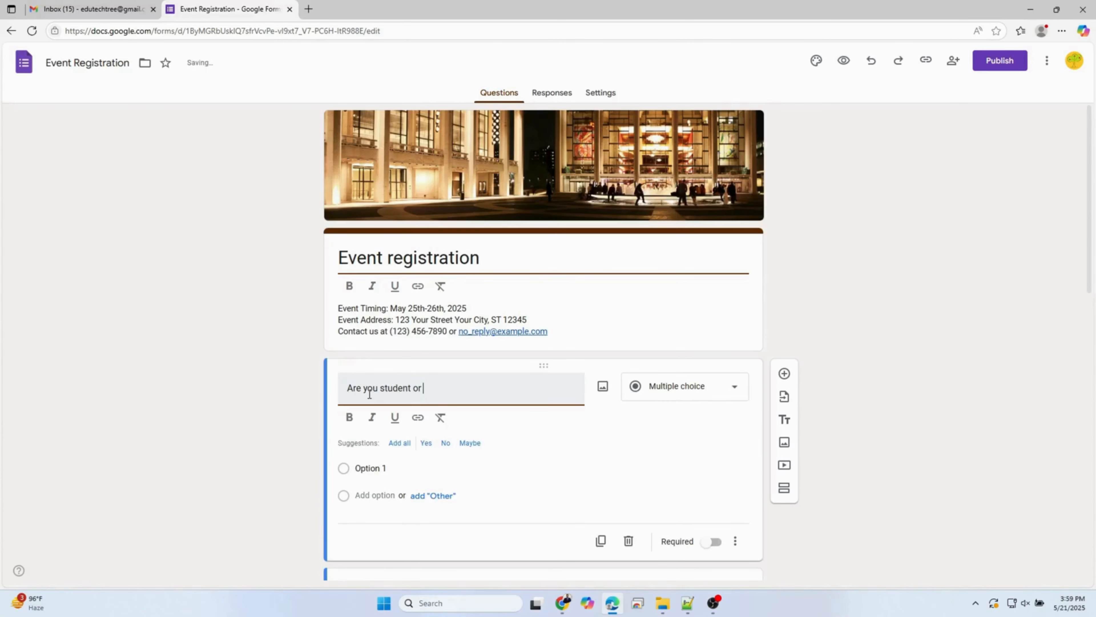
pyautogui.write(' Teac')
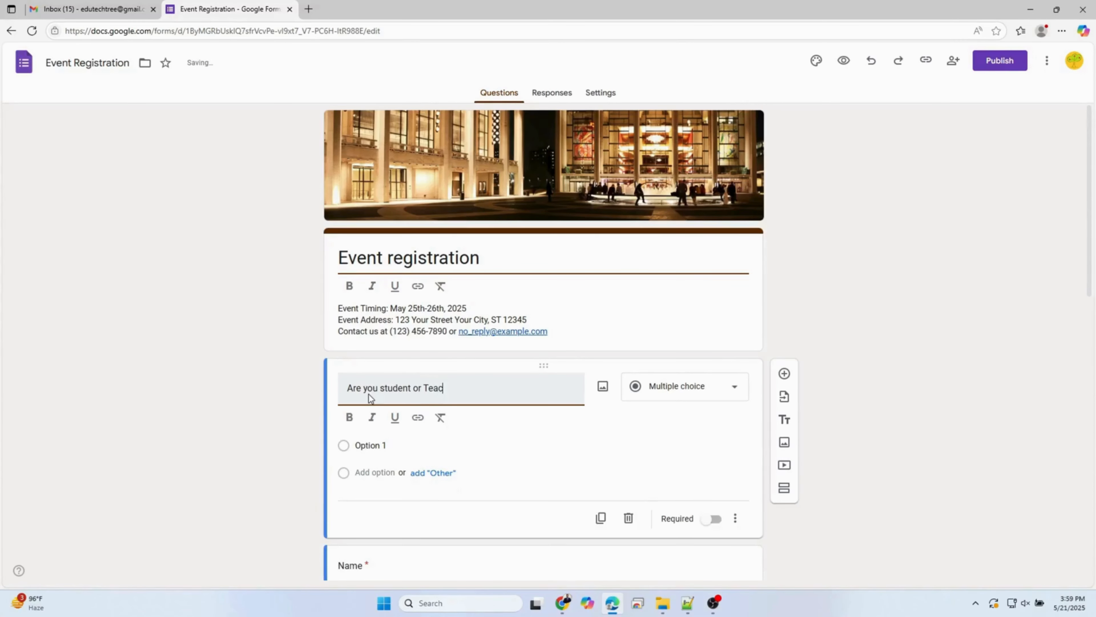
pyautogui.write('her')
pyautogui.click(385, 395)
pyautogui.press('BackSpace')
pyautogui.write('S')
# - Give the new question two answer options, "Student" and "Teacher"
pyautogui.click(380, 445)
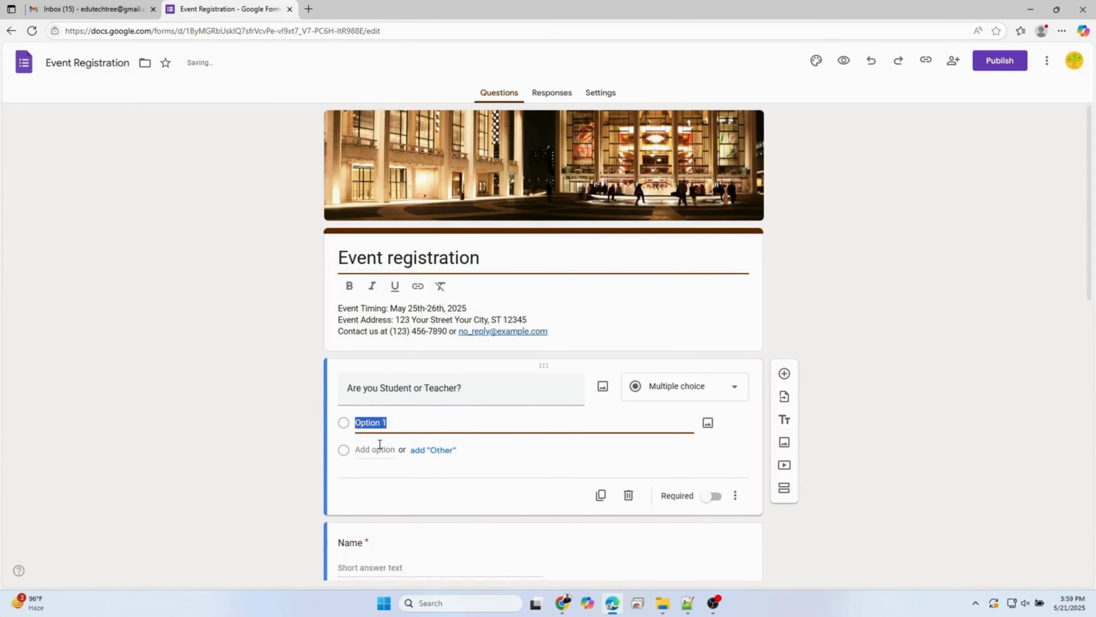
pyautogui.write('sTUDE')
pyautogui.press('BackSpace')
pyautogui.press('BackSpace')
pyautogui.press('BackSpace')
pyautogui.press('BackSpace')
pyautogui.press('BackSpace')
pyautogui.write('Stude')
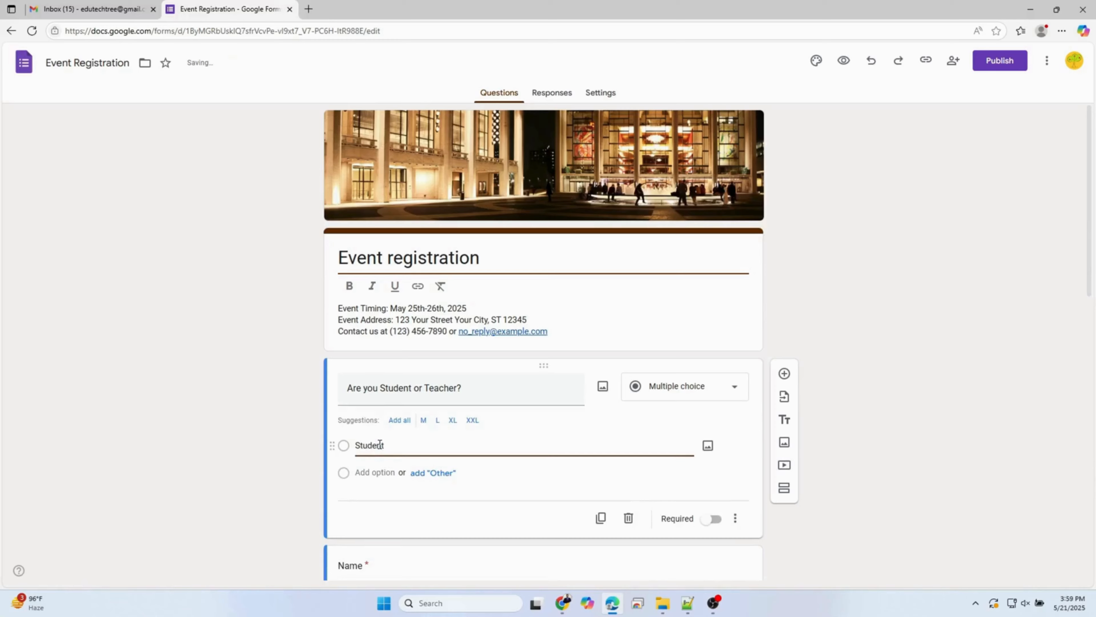
pyautogui.write('nt')
pyautogui.click(370, 473)
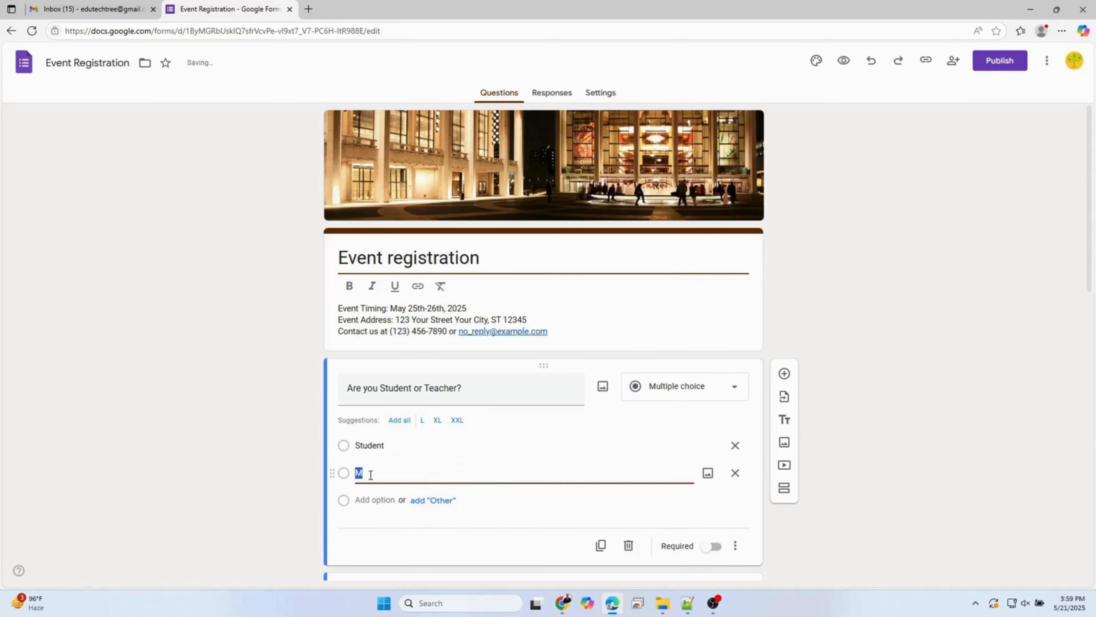
pyautogui.write('Teacher')
pyautogui.click(810, 547)
# - Add a section after the Student or Teacher question and title it "Student Details"
pyautogui.scroll(-3, 810, 547)
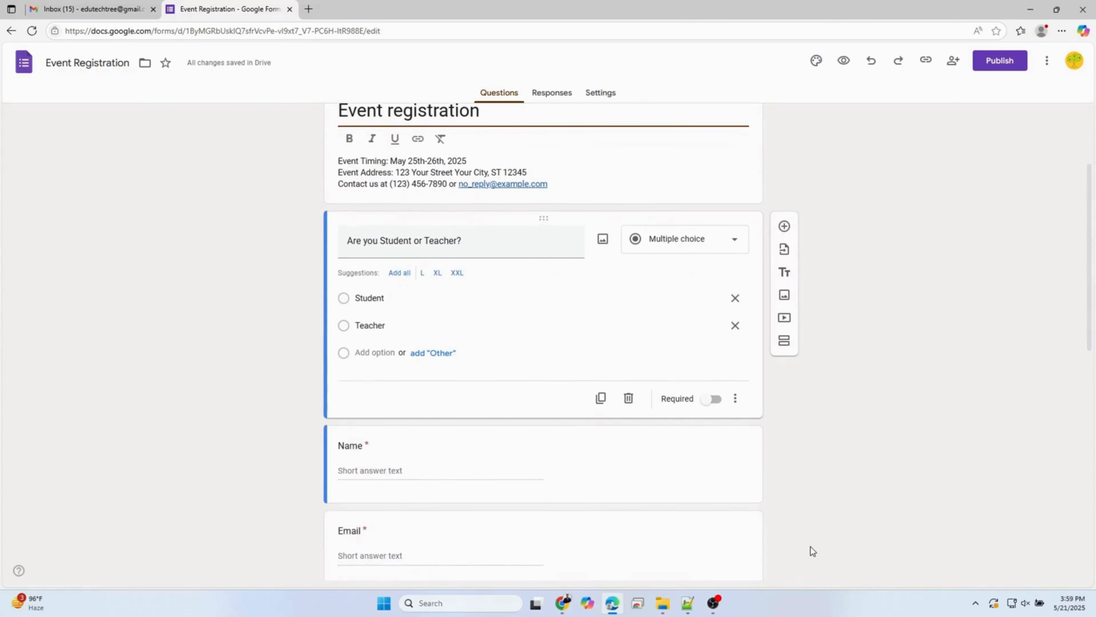
pyautogui.scroll(-2, 810, 547)
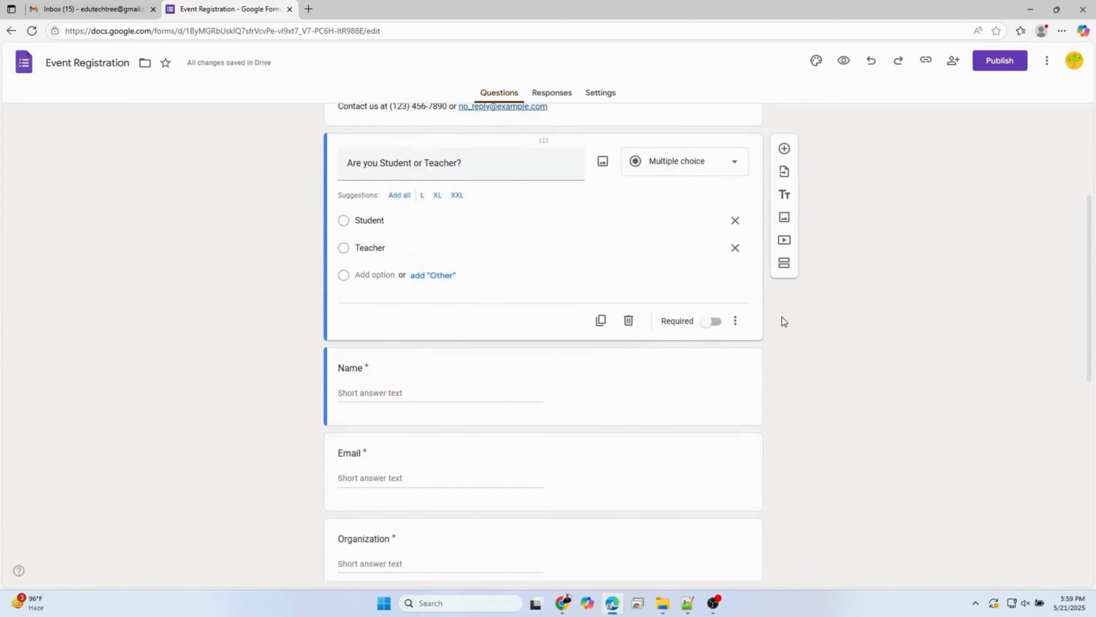
pyautogui.click(784, 261)
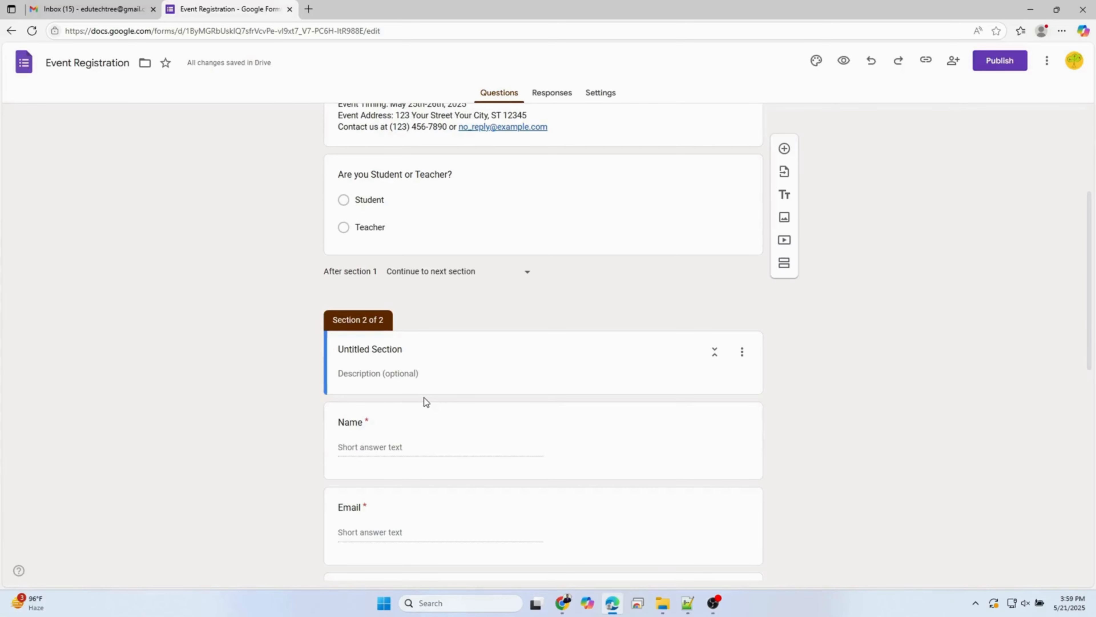
pyautogui.click(386, 350)
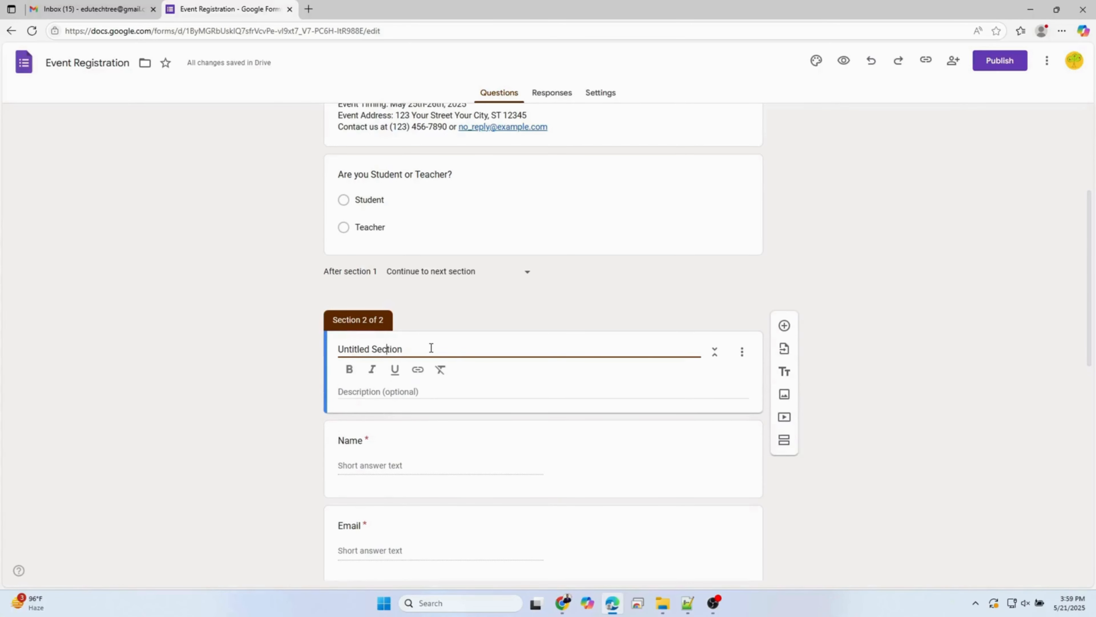
pyautogui.moveTo(420, 348); pyautogui.dragTo(339, 349)
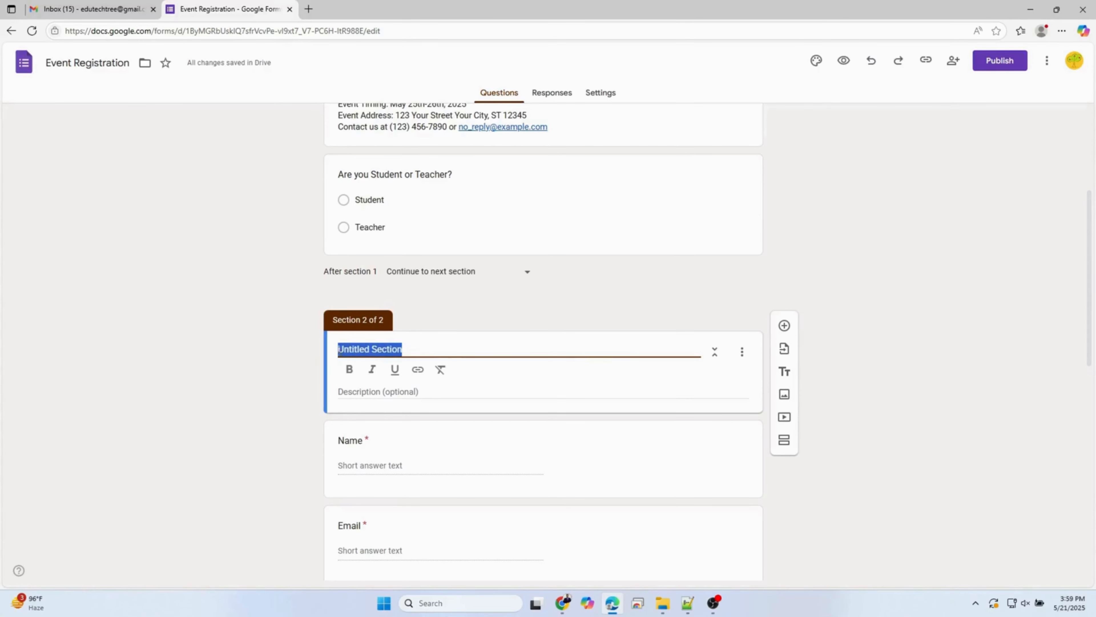
pyautogui.write('Stud')
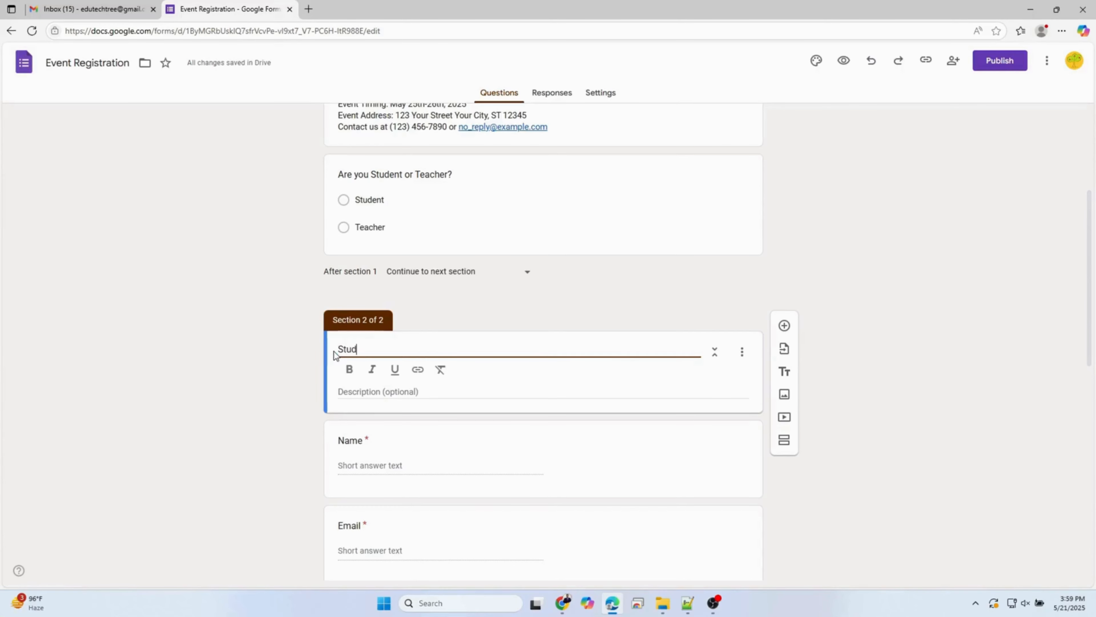
pyautogui.write('ent Details')
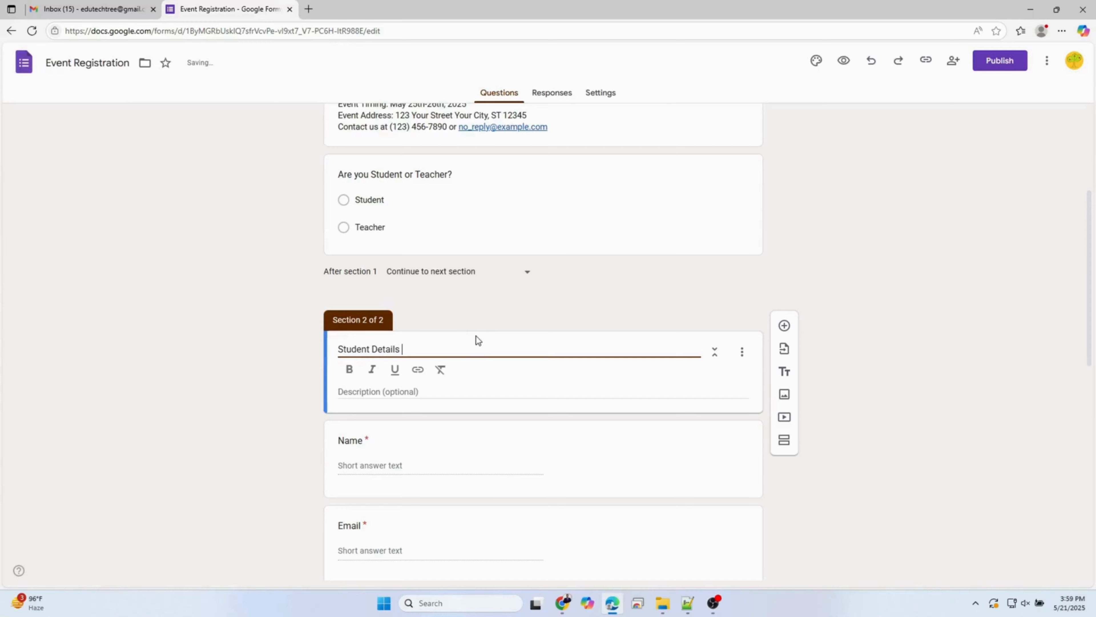
pyautogui.click(480, 327)
# - Rename the Organization question in the Student Details section to "School Name"
pyautogui.scroll(-2, 683, 429)
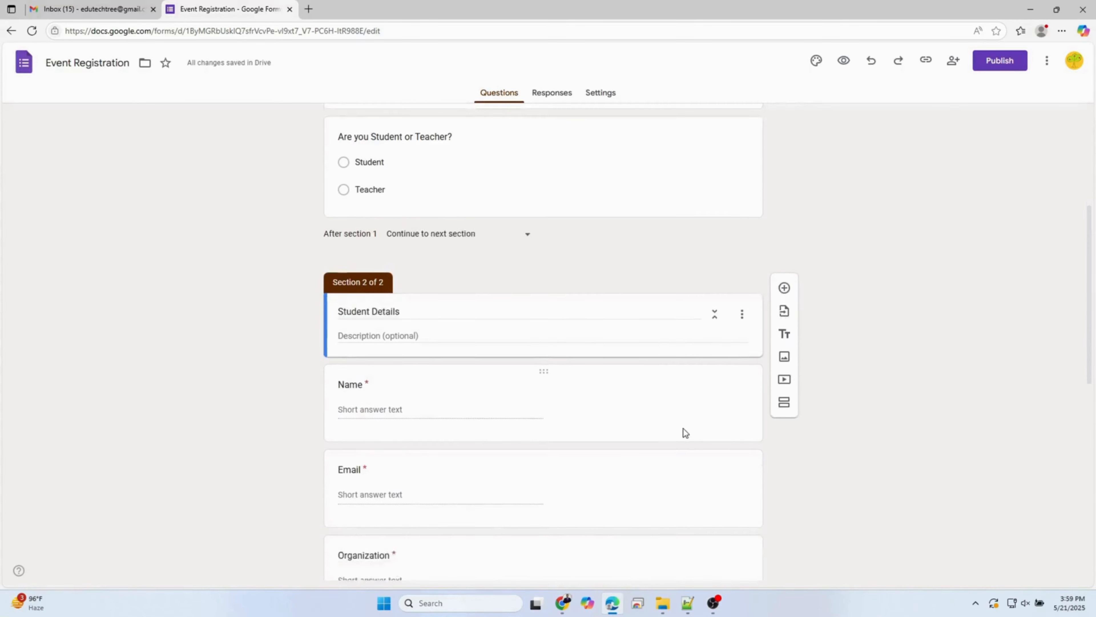
pyautogui.scroll(-5, 683, 429)
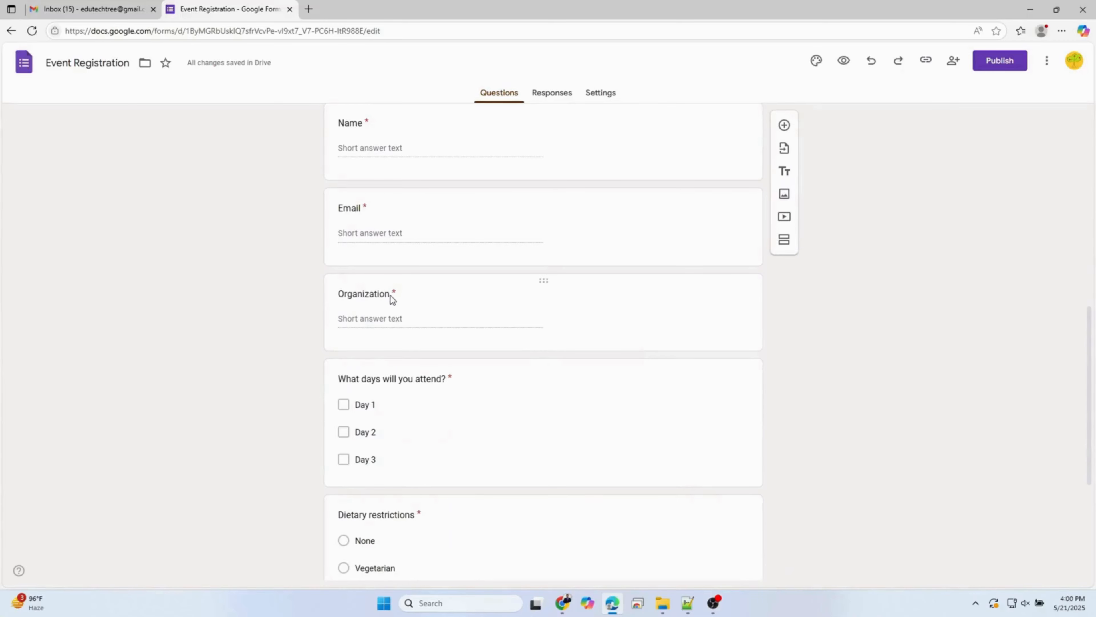
pyautogui.click(391, 297)
pyautogui.write('School N')
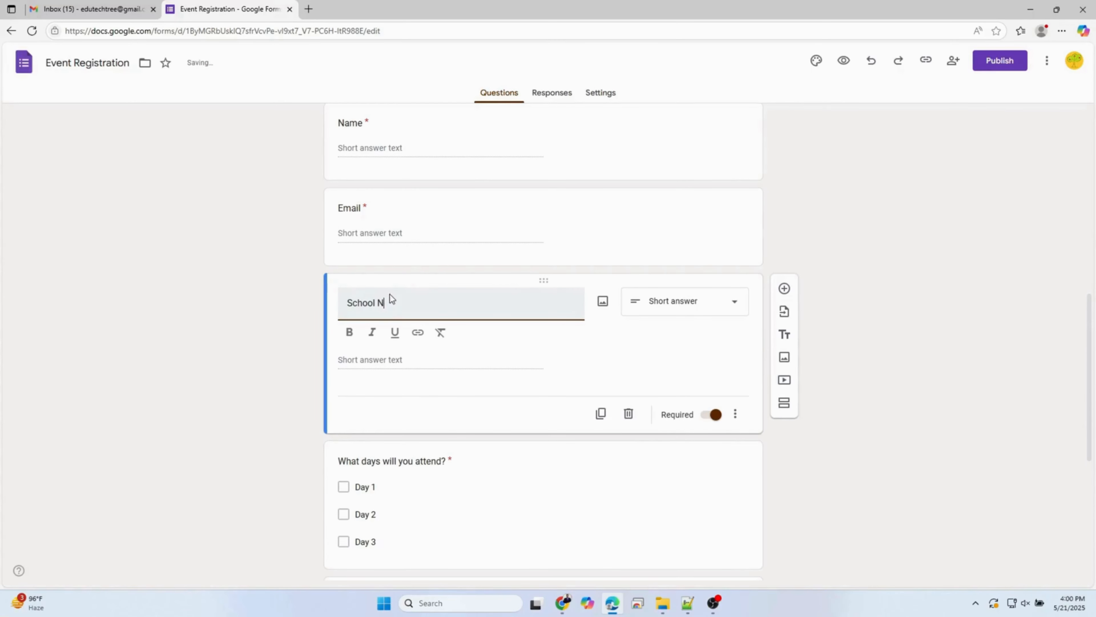
pyautogui.write('ame')
pyautogui.click(909, 503)
# - Duplicate the whole Student Details section with all its questions
pyautogui.scroll(-7, 834, 513)
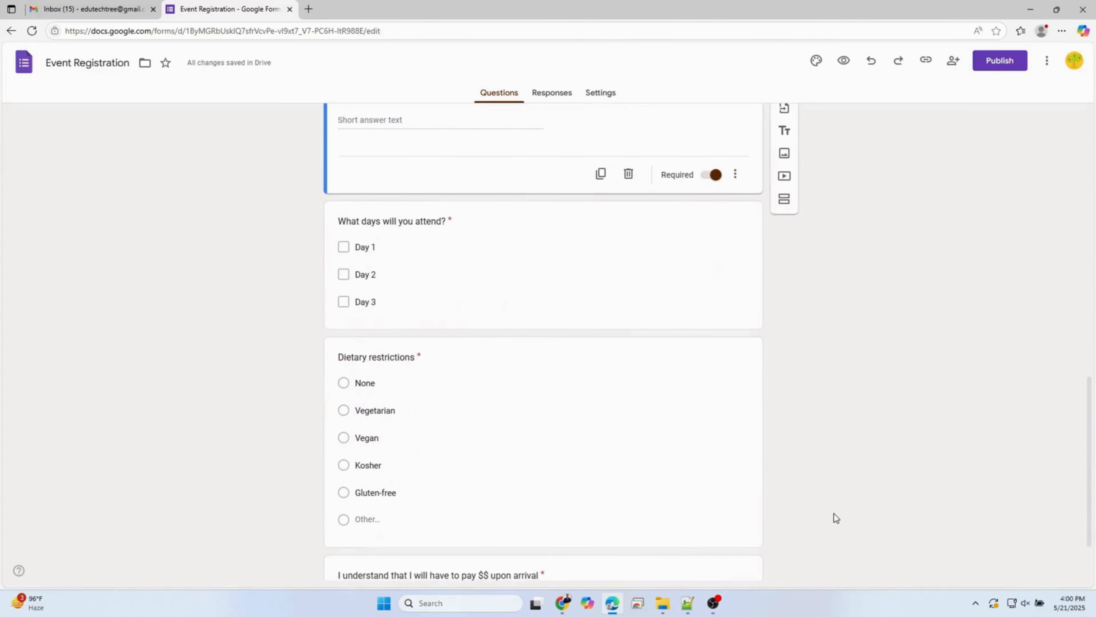
pyautogui.scroll(9, 834, 514)
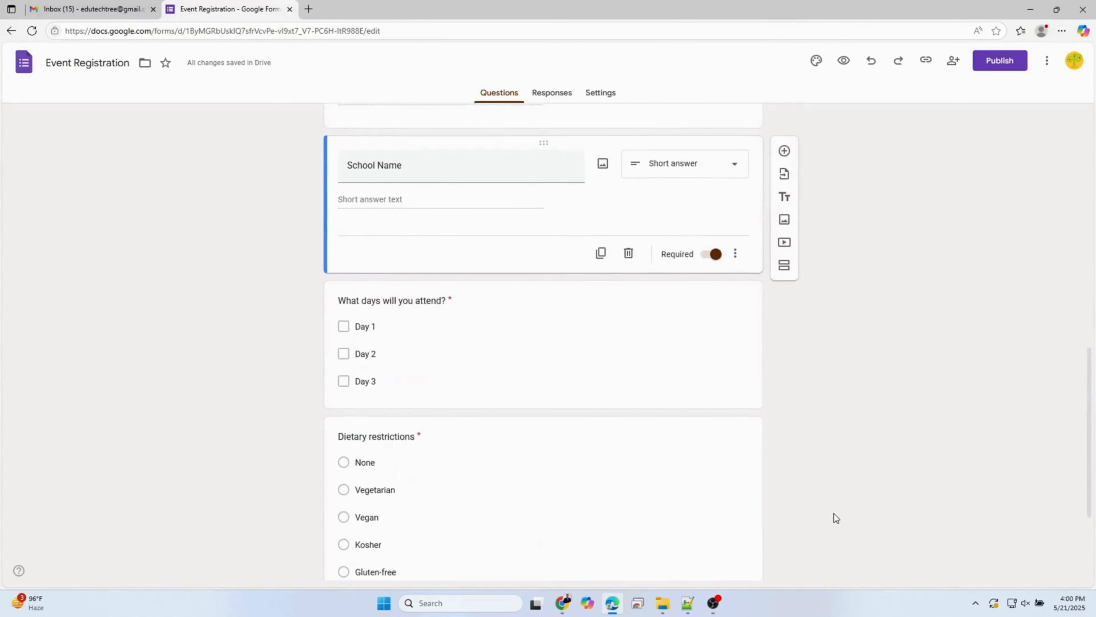
pyautogui.scroll(1, 834, 513)
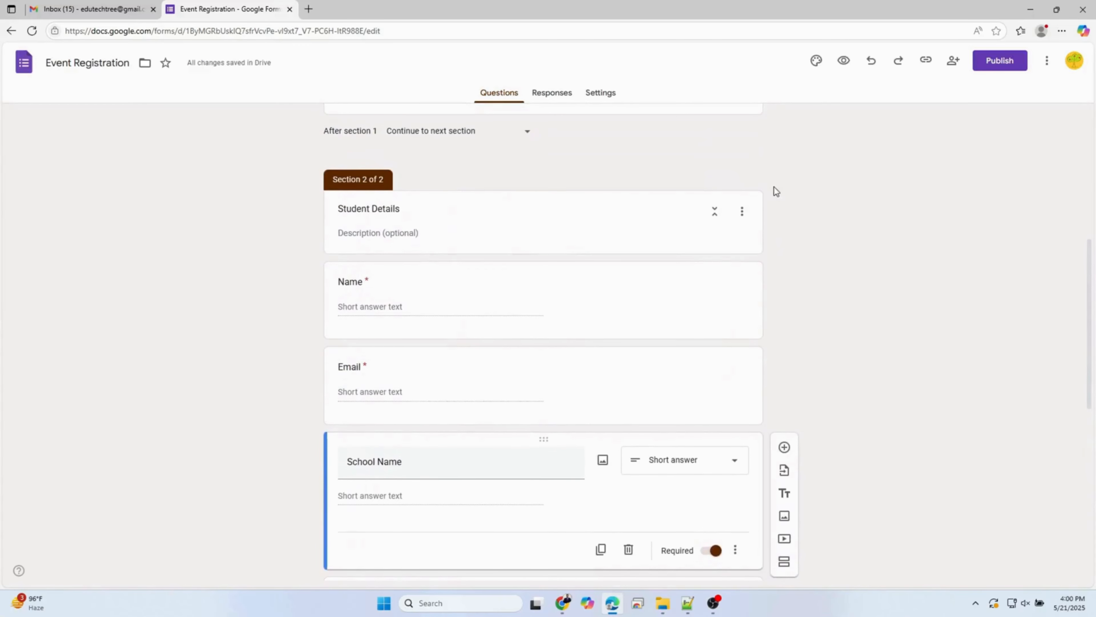
pyautogui.click(742, 212)
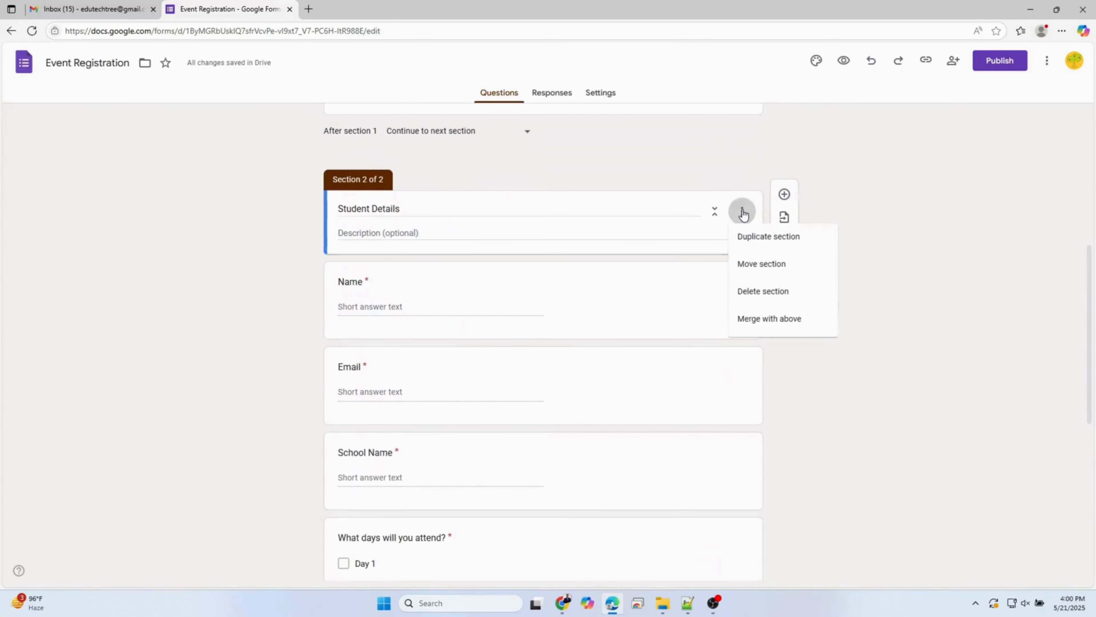
pyautogui.click(766, 242)
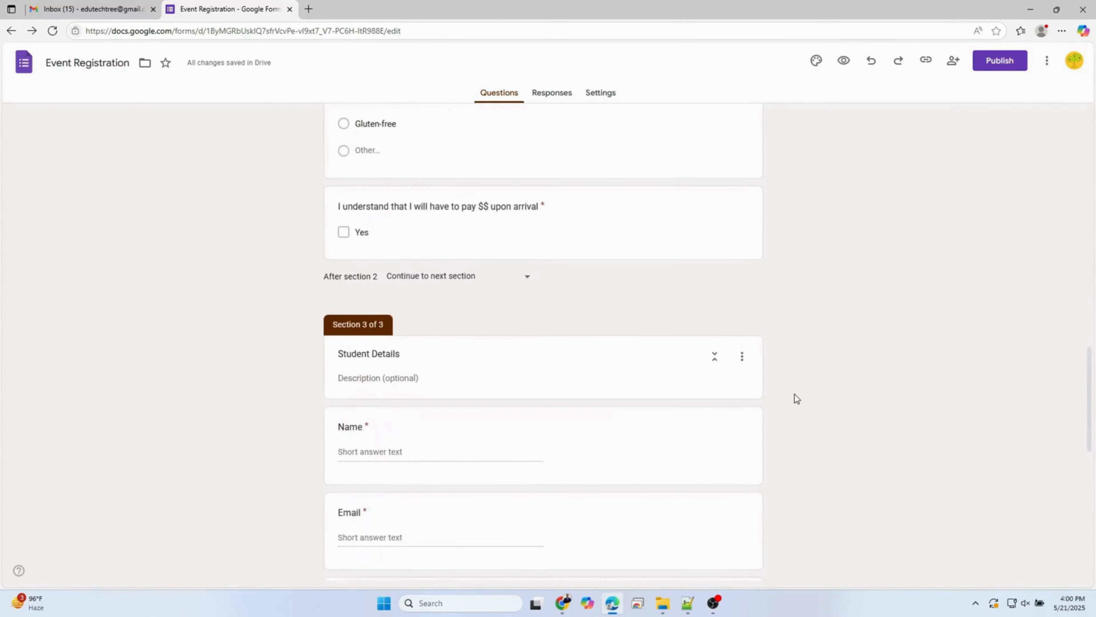
# - Change the duplicated section's title to "Teacher Details"
pyautogui.scroll(-2, 795, 394)
pyautogui.click(343, 249)
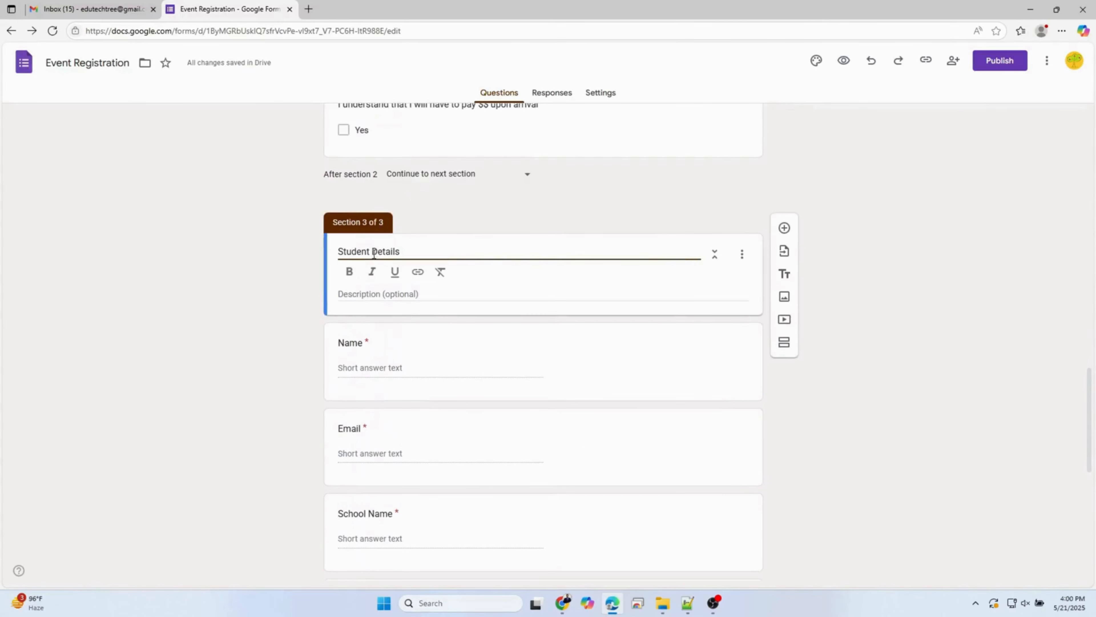
pyautogui.press('BackSpace')
pyautogui.press('BackSpace')
pyautogui.press('BackSpace')
pyautogui.press('BackSpace')
pyautogui.press('BackSpace')
pyautogui.press('BackSpace')
pyautogui.press('BackSpace')
pyautogui.write('Teacher')
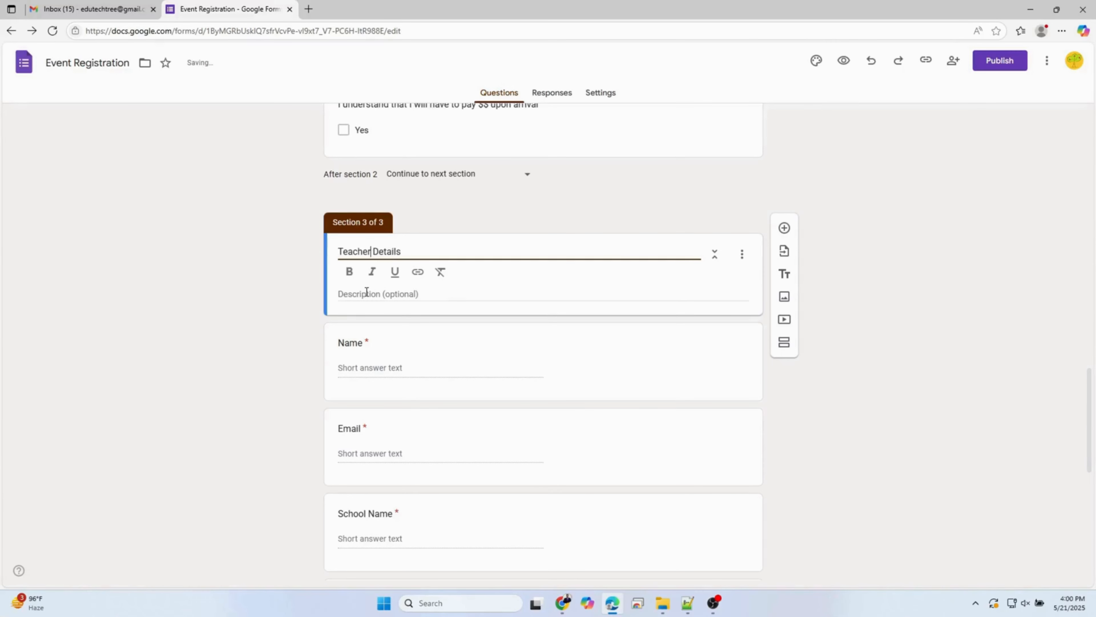
# - Review the questions in the Teacher Details and Student Details sections, and open the form's preview
pyautogui.scroll(-2, 471, 467)
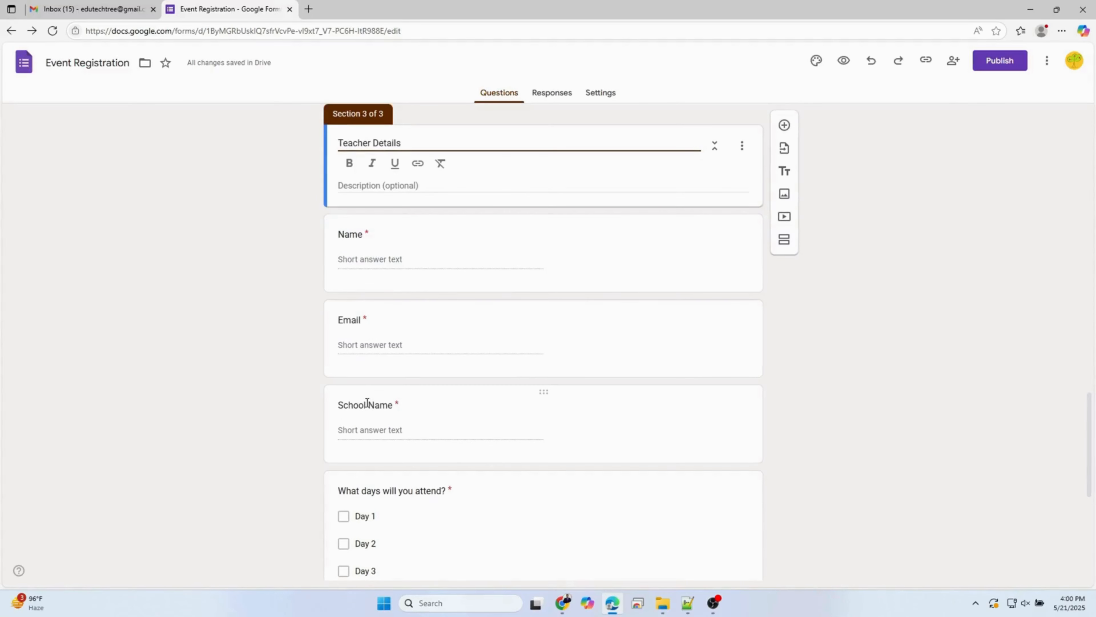
pyautogui.scroll(-2, 504, 427)
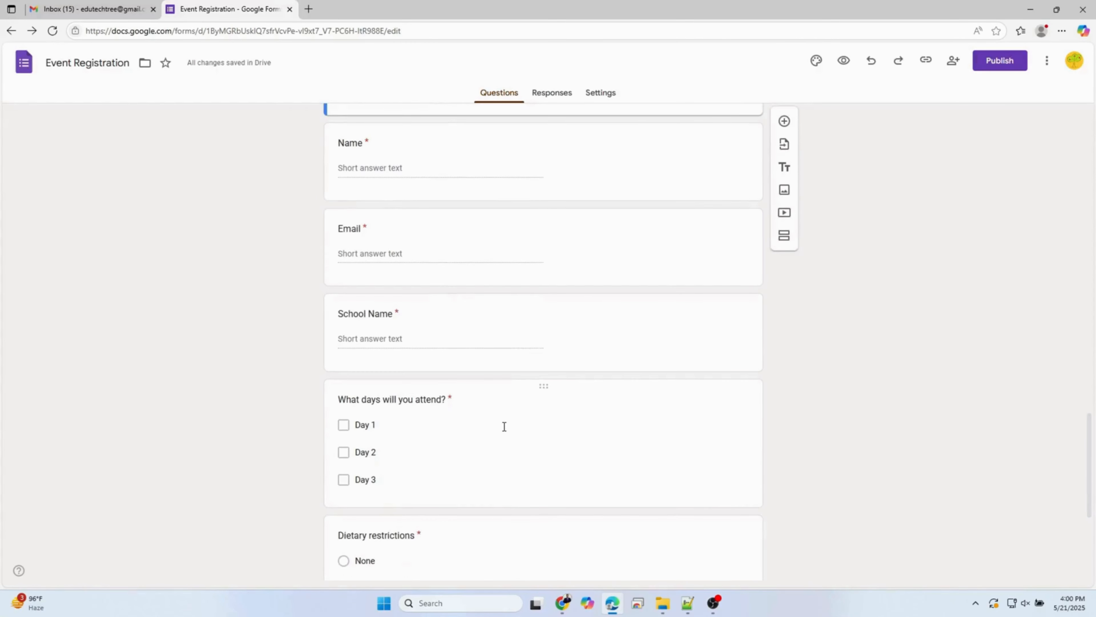
pyautogui.scroll(-6, 504, 427)
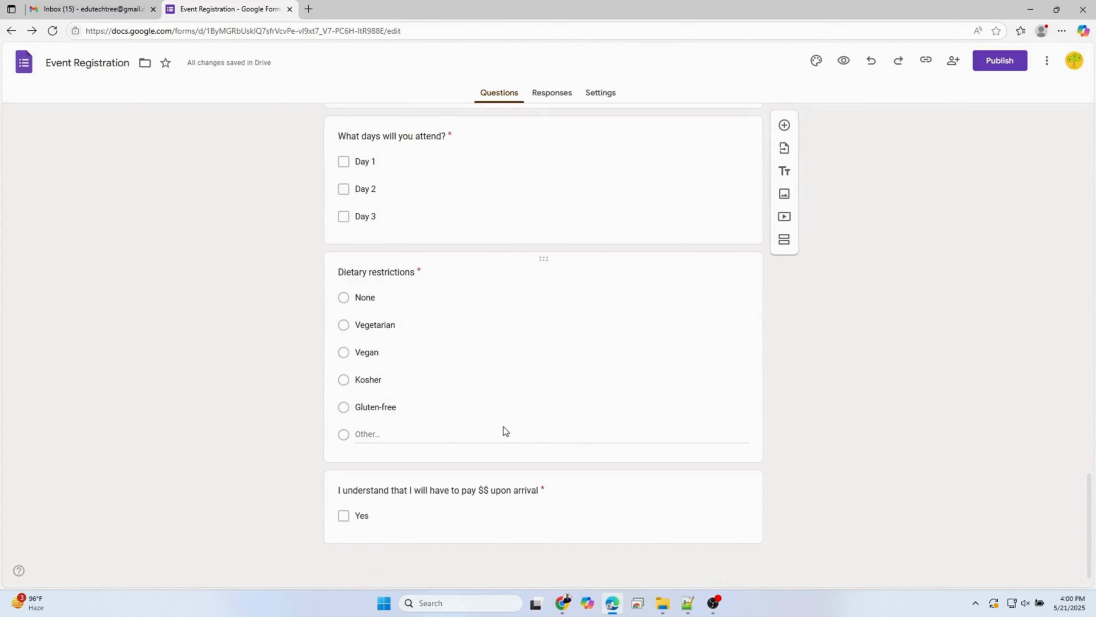
pyautogui.scroll(15, 504, 426)
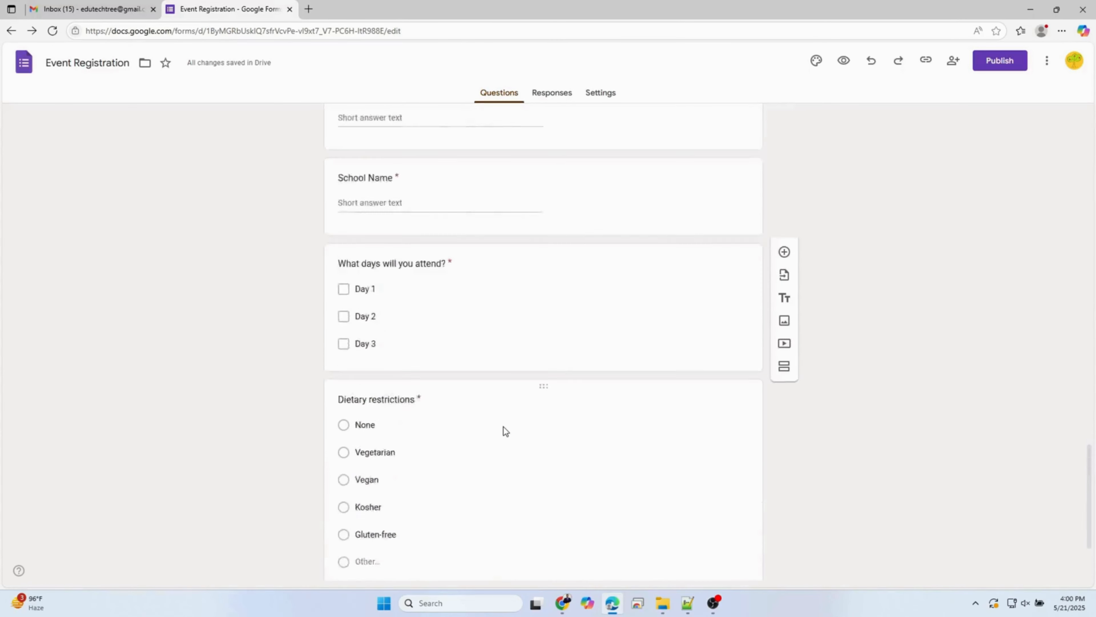
pyautogui.scroll(6, 503, 426)
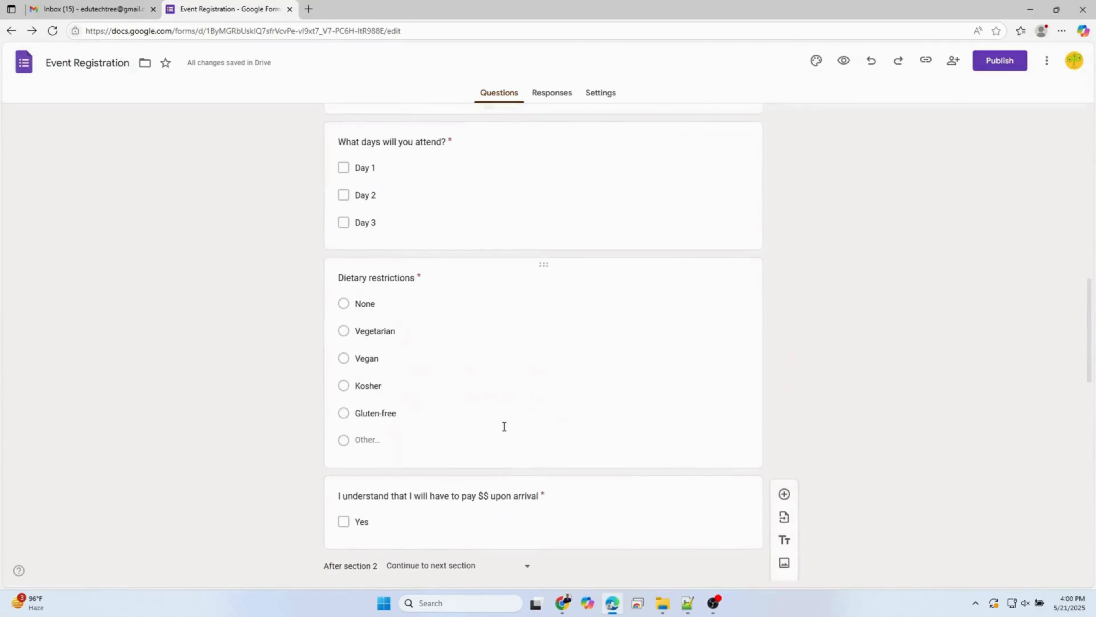
pyautogui.click(844, 61)
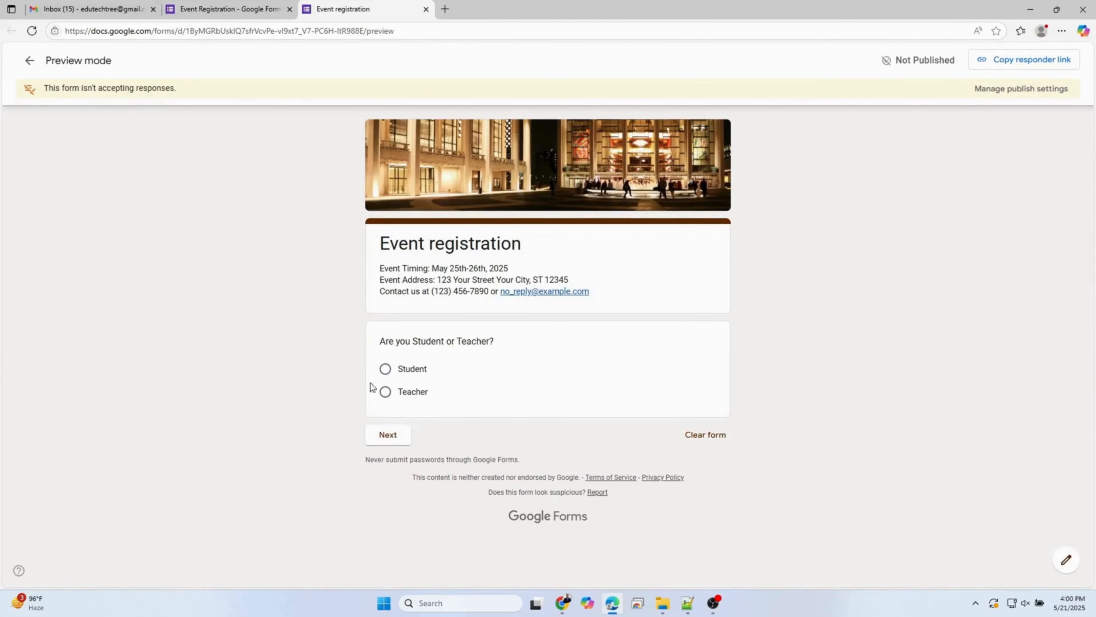
# - Test the Student answer in the form preview, look through the section it leads to, and return to the first question
pyautogui.click(385, 369)
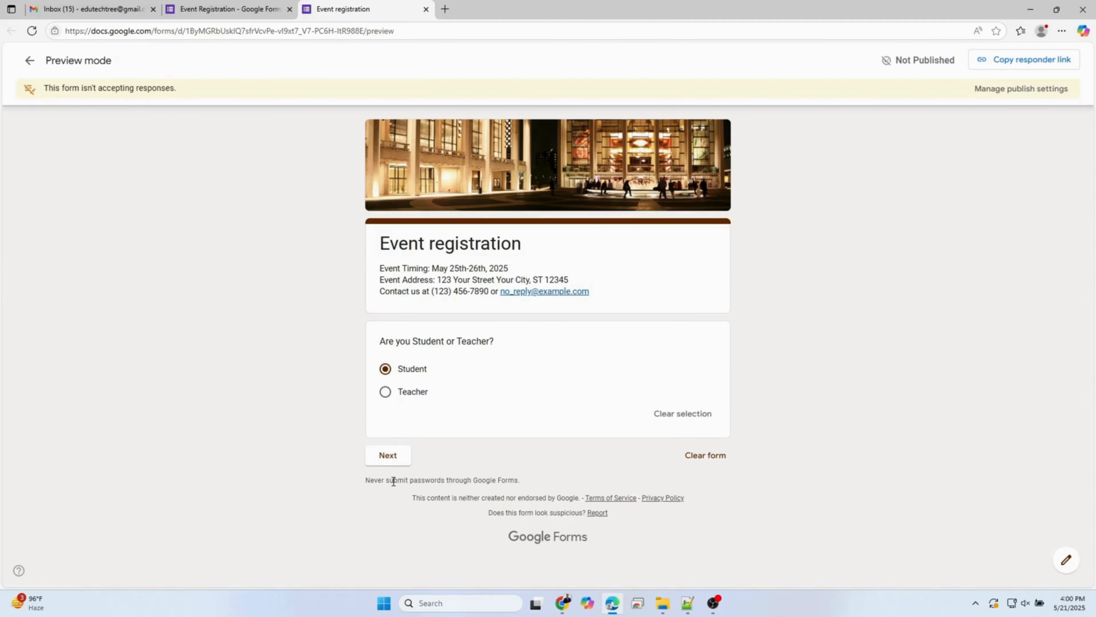
pyautogui.click(384, 456)
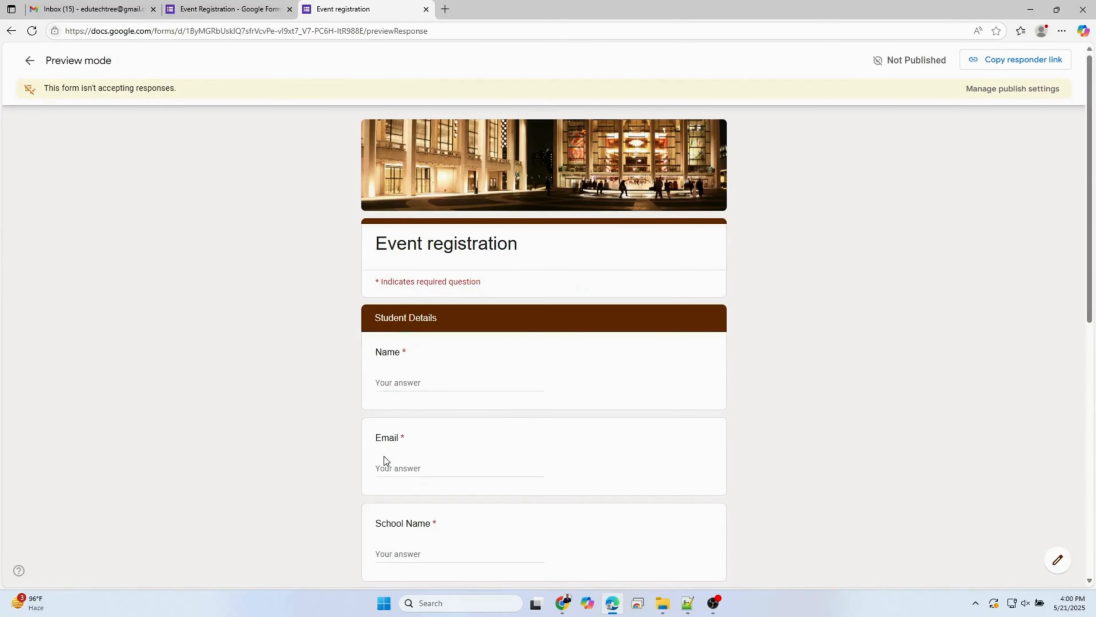
pyautogui.scroll(-10, 384, 456)
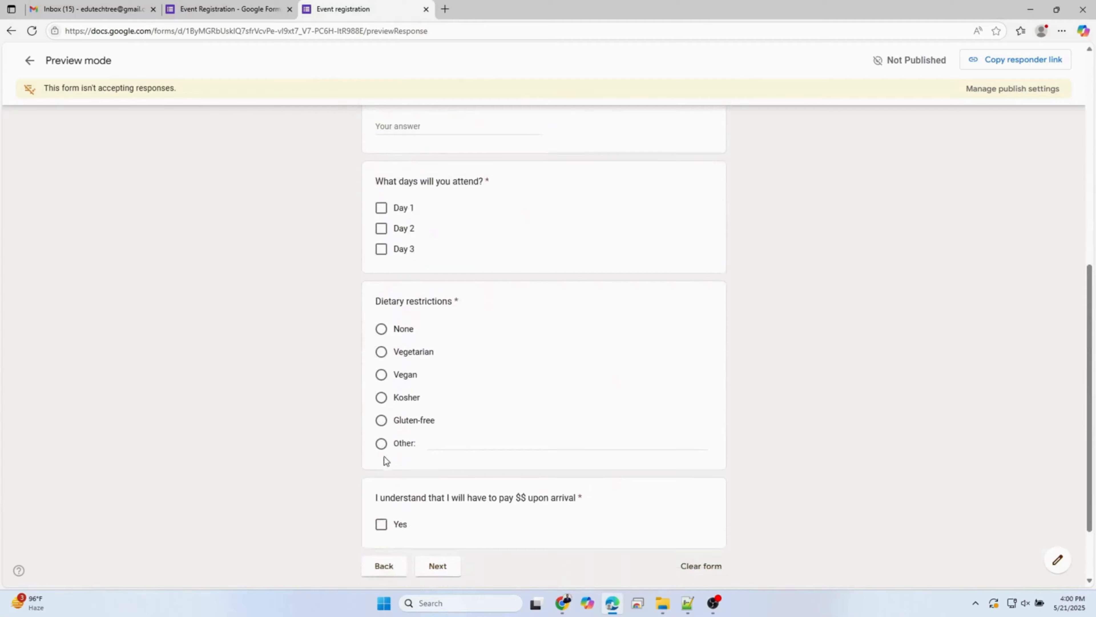
pyautogui.click(384, 481)
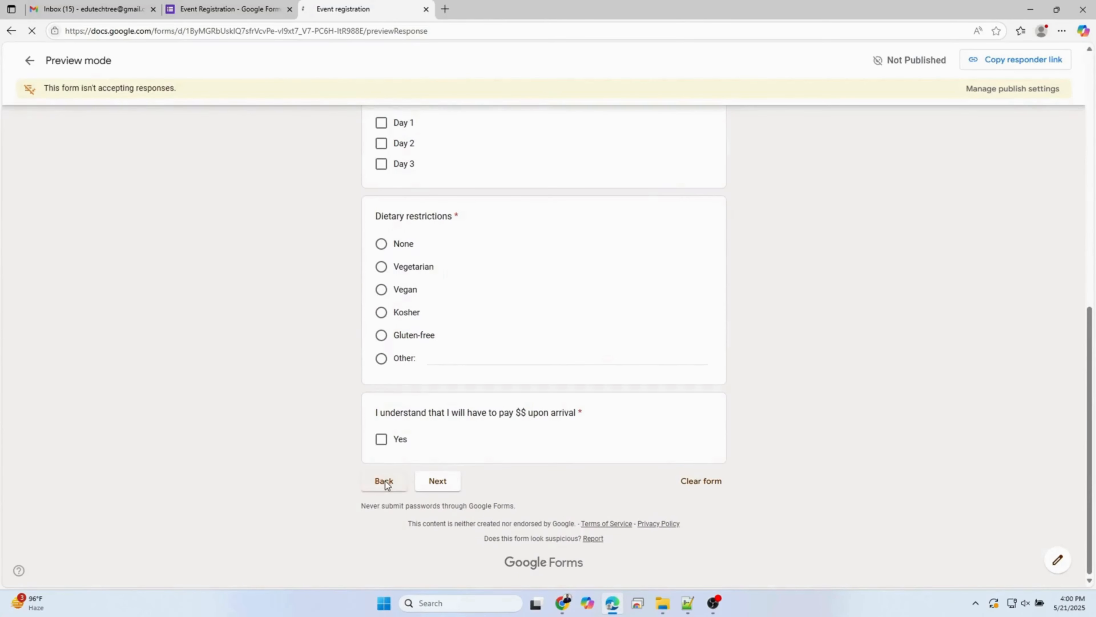
# - Test the Teacher answer in the preview to see which section it leads to, and close the preview
pyautogui.click(385, 392)
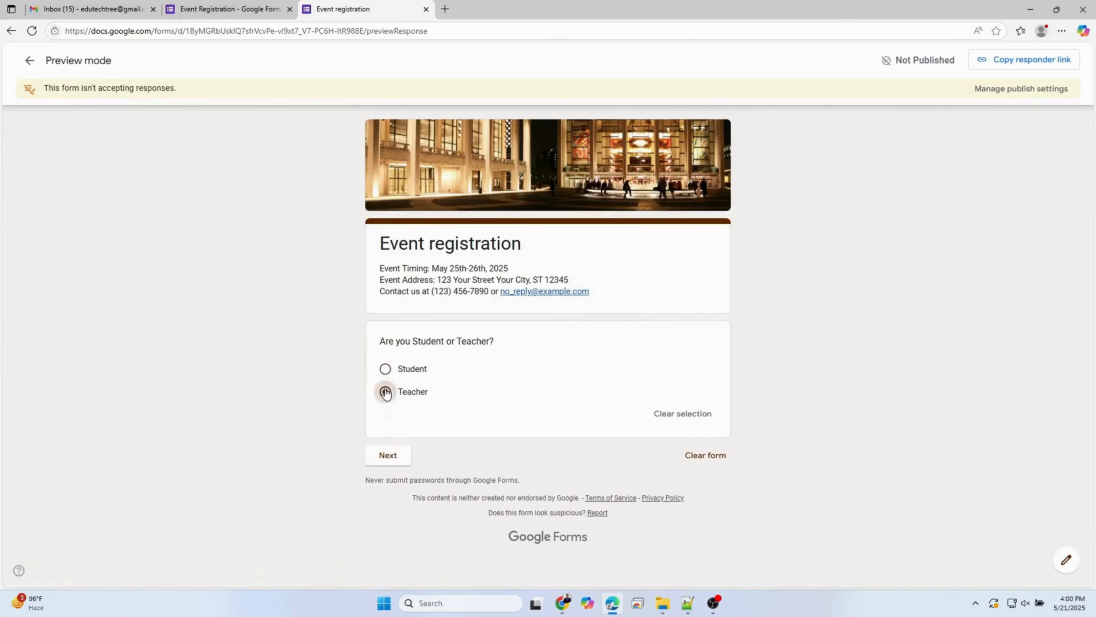
pyautogui.click(396, 461)
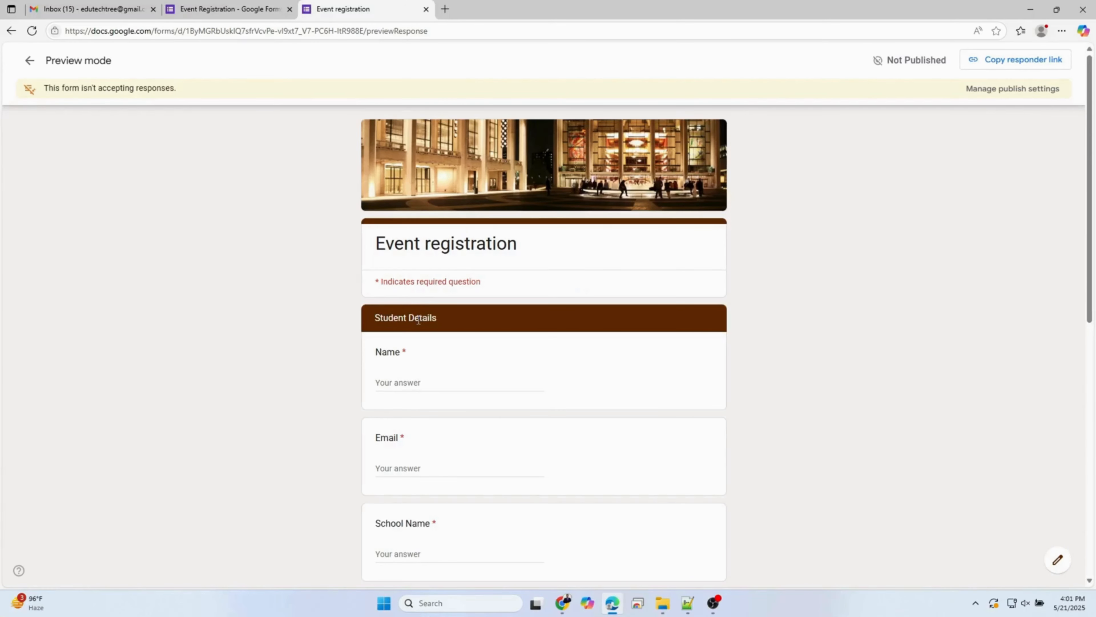
pyautogui.click(427, 9)
# - Enable "Go to section based on answer" for the question "Are you Student or Teacher?"
pyautogui.scroll(8, 289, 263)
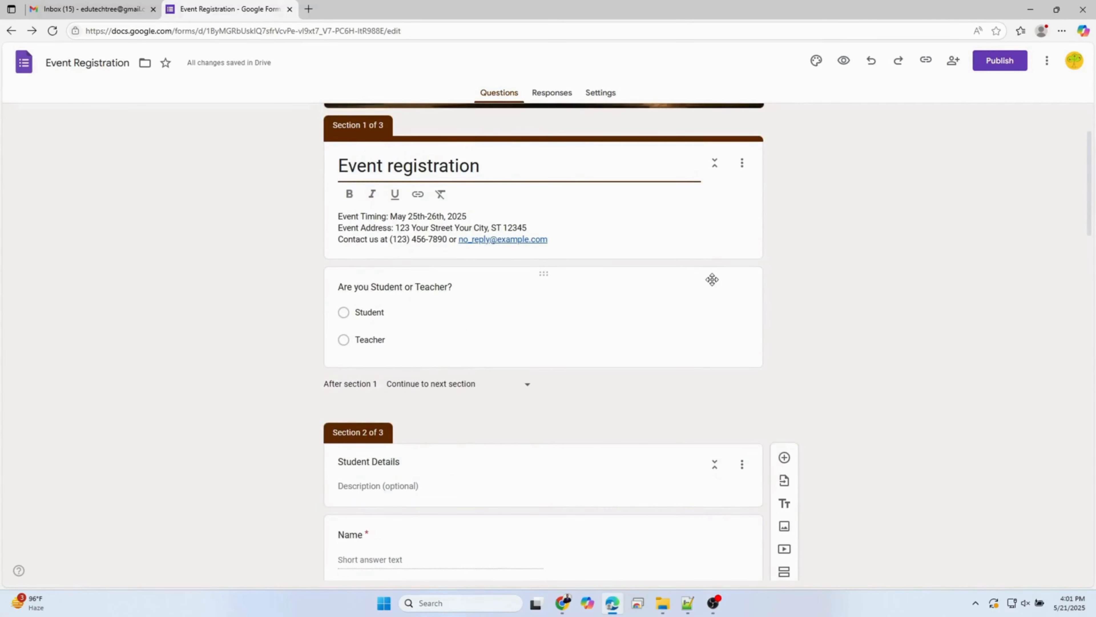
pyautogui.click(727, 326)
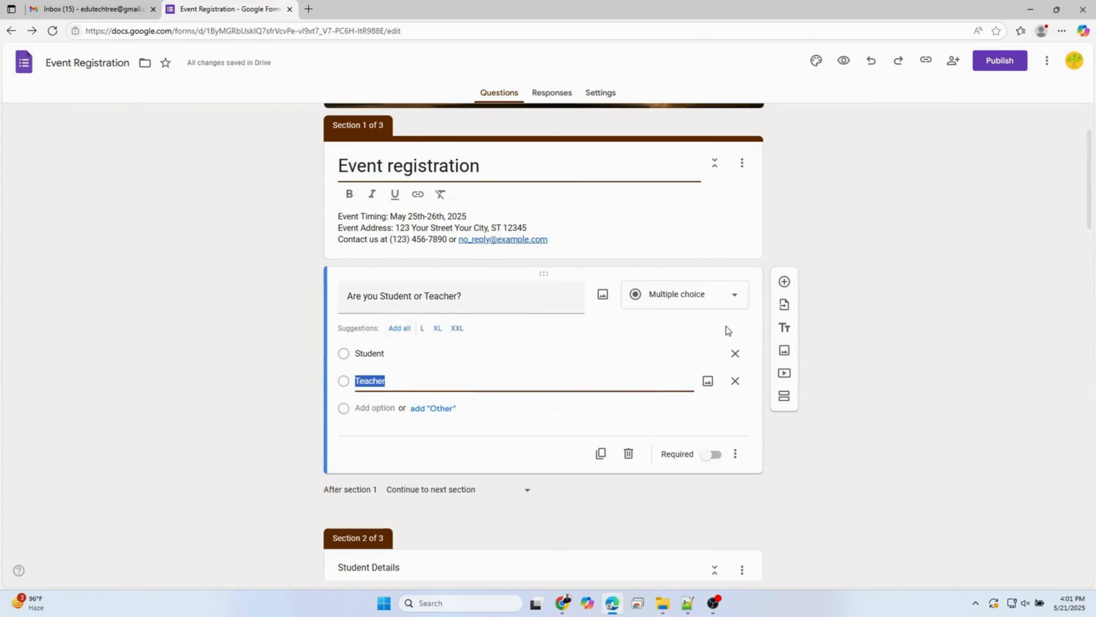
pyautogui.click(735, 454)
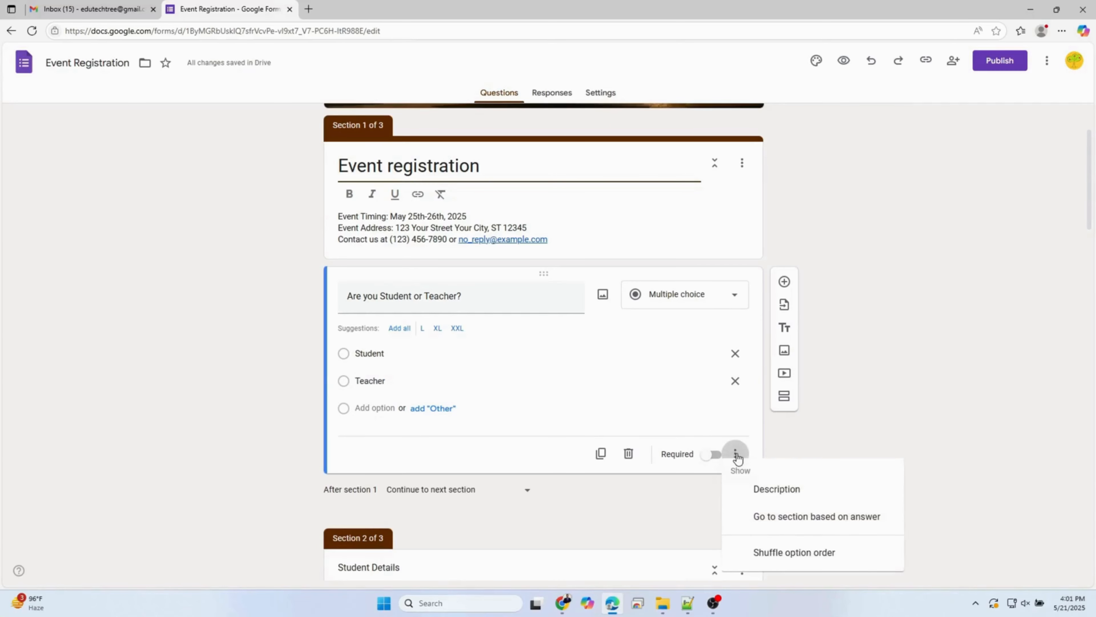
pyautogui.click(770, 520)
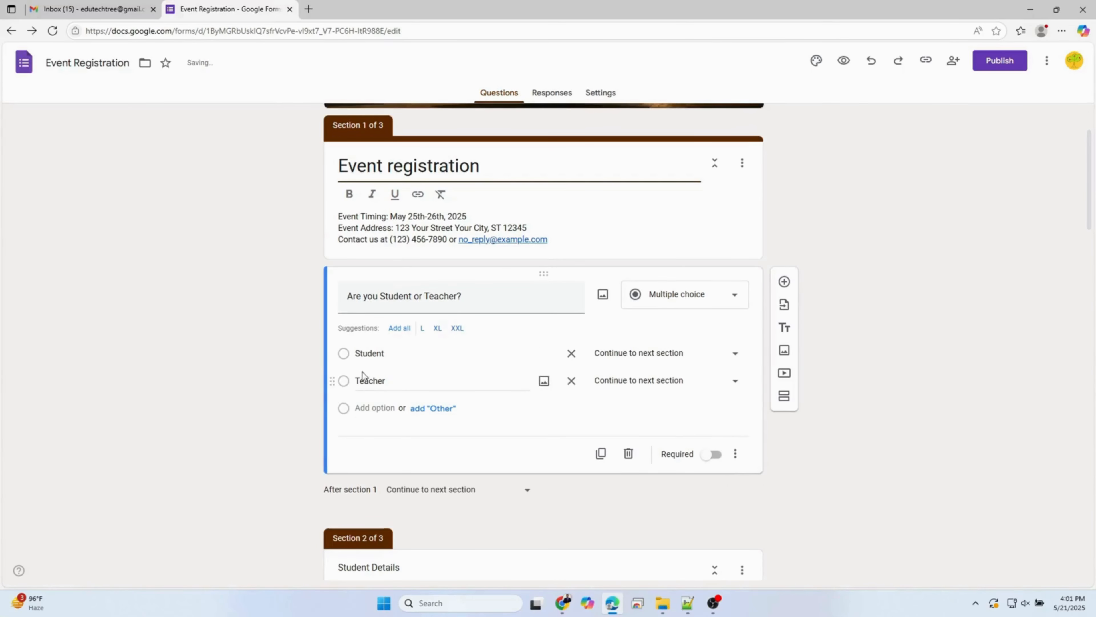
# - Route the Student option to section 2 (Student Details) and the Teacher option to section 3 (Teacher Details)
pyautogui.click(736, 355)
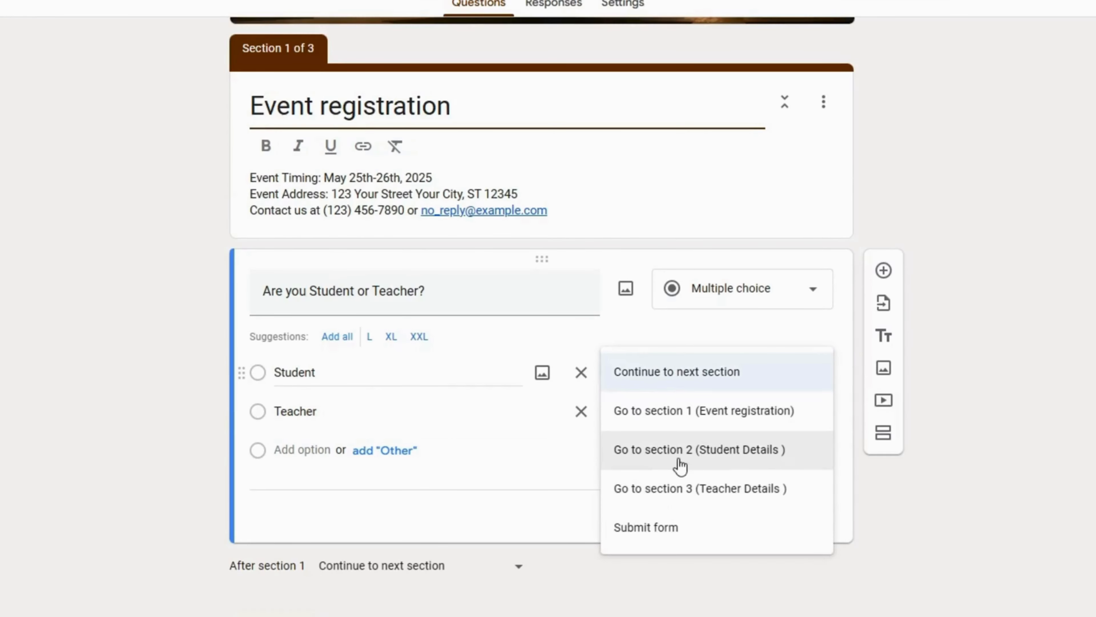
pyautogui.click(680, 465)
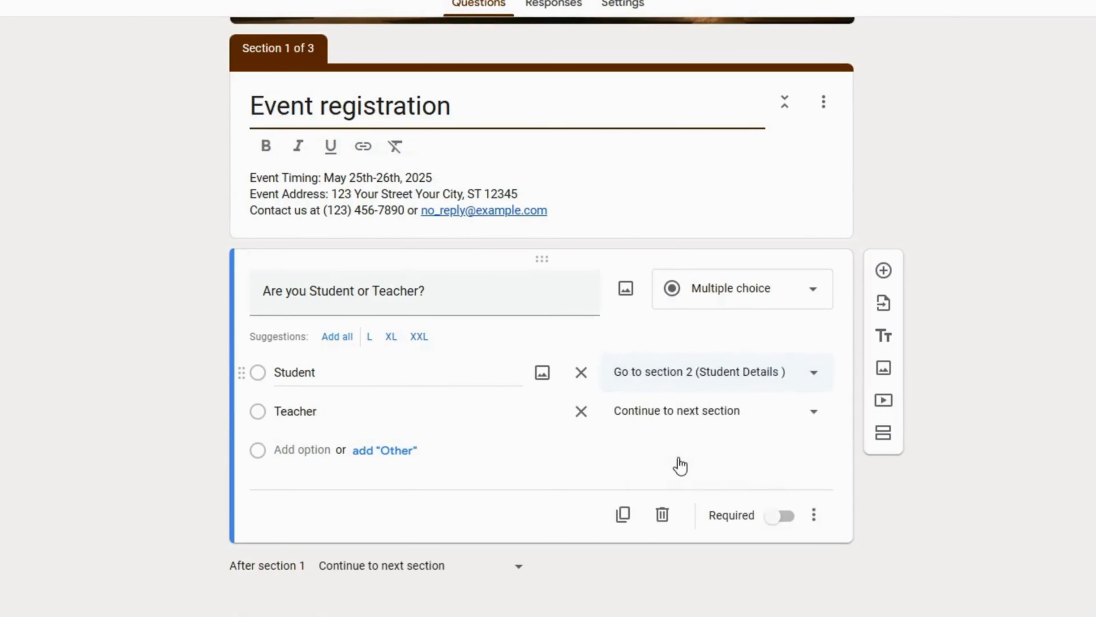
pyautogui.click(819, 415)
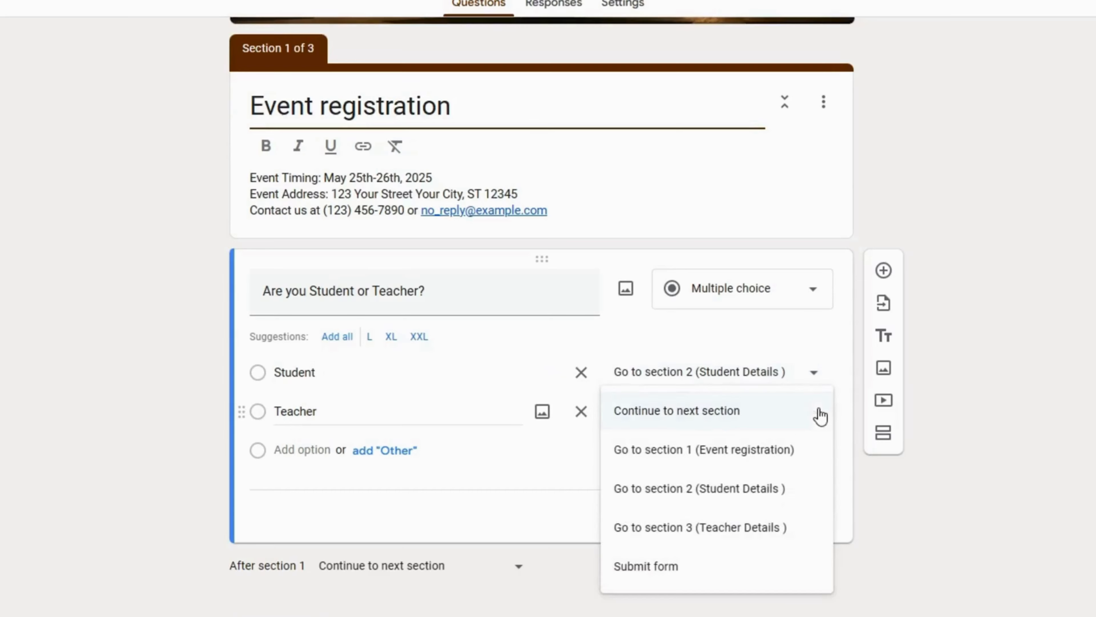
pyautogui.click(707, 528)
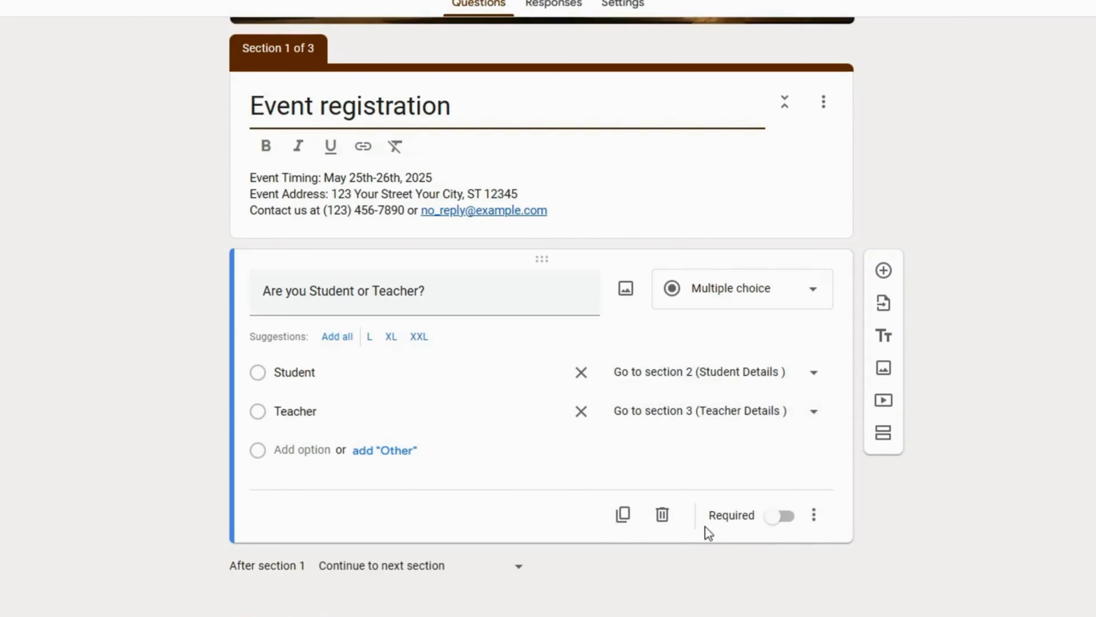
# - Preview the form, test the Teacher answer, look through the section it leads to, and return to the first question
pyautogui.scroll(-4, 972, 560)
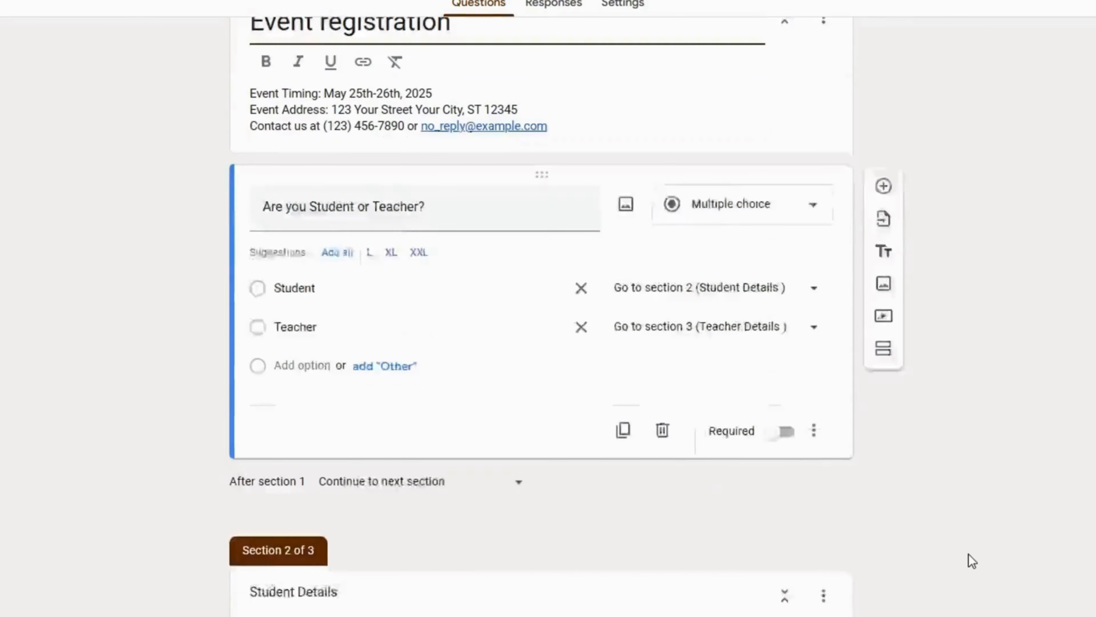
pyautogui.scroll(5, 971, 559)
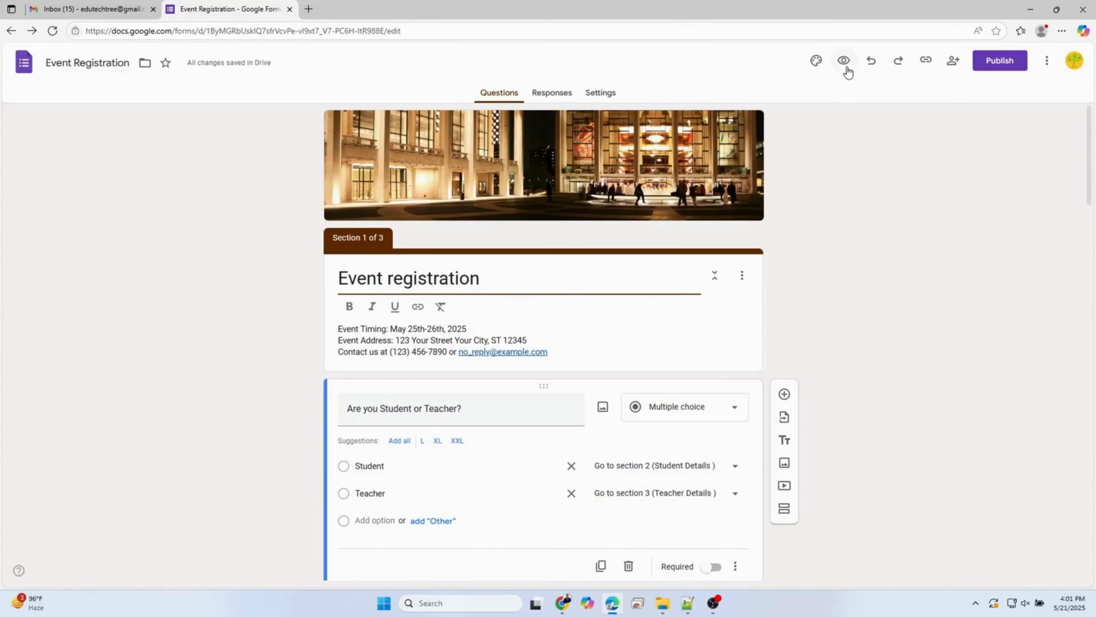
pyautogui.click(845, 65)
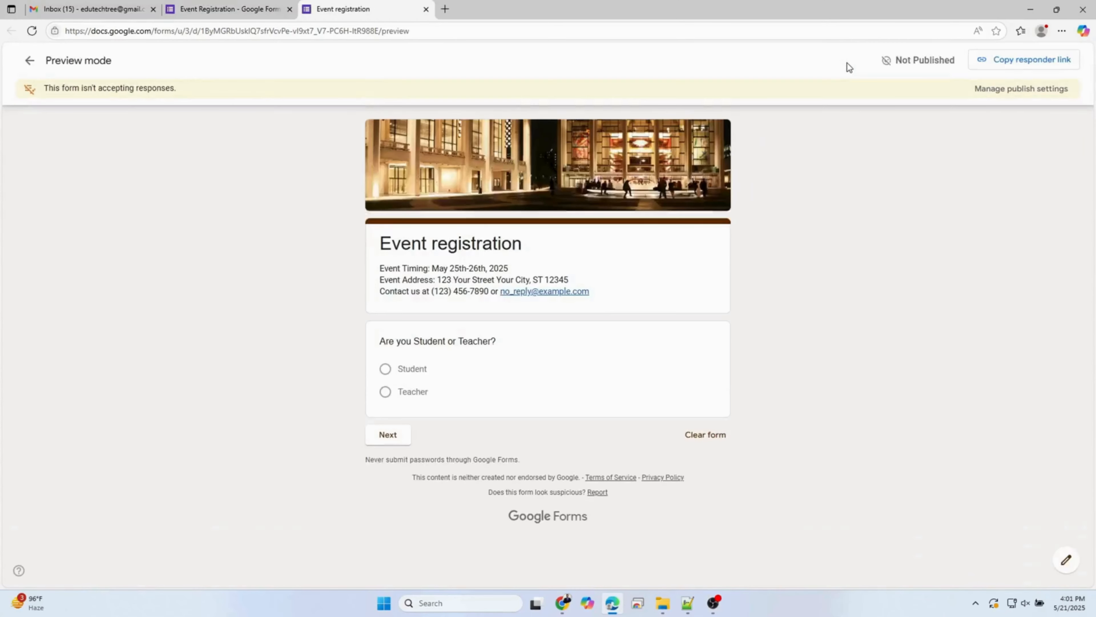
pyautogui.click(385, 392)
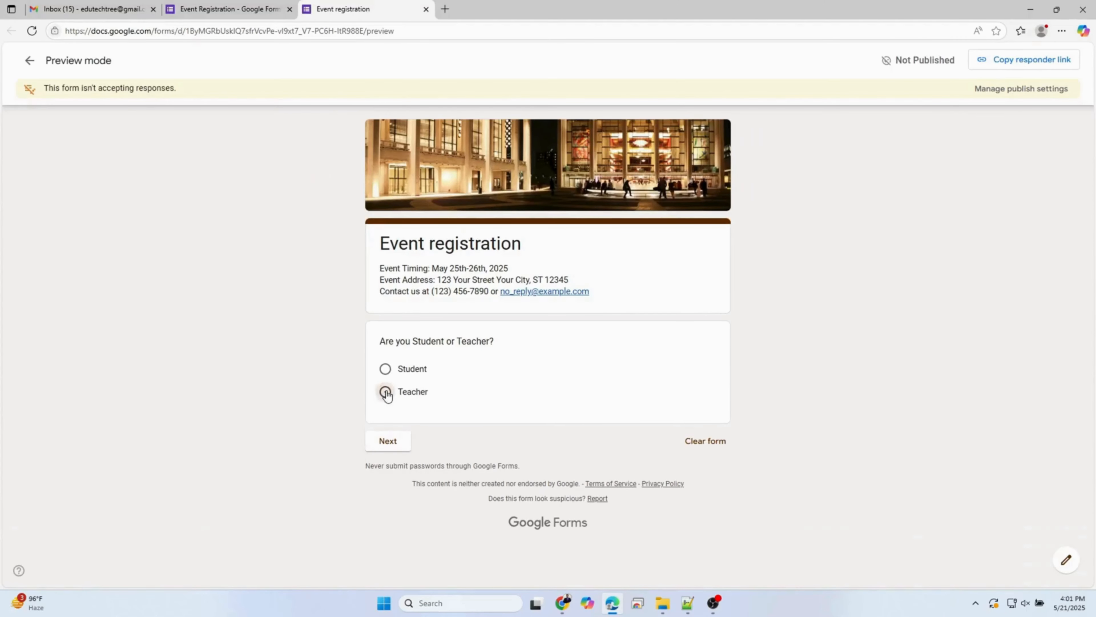
pyautogui.click(387, 457)
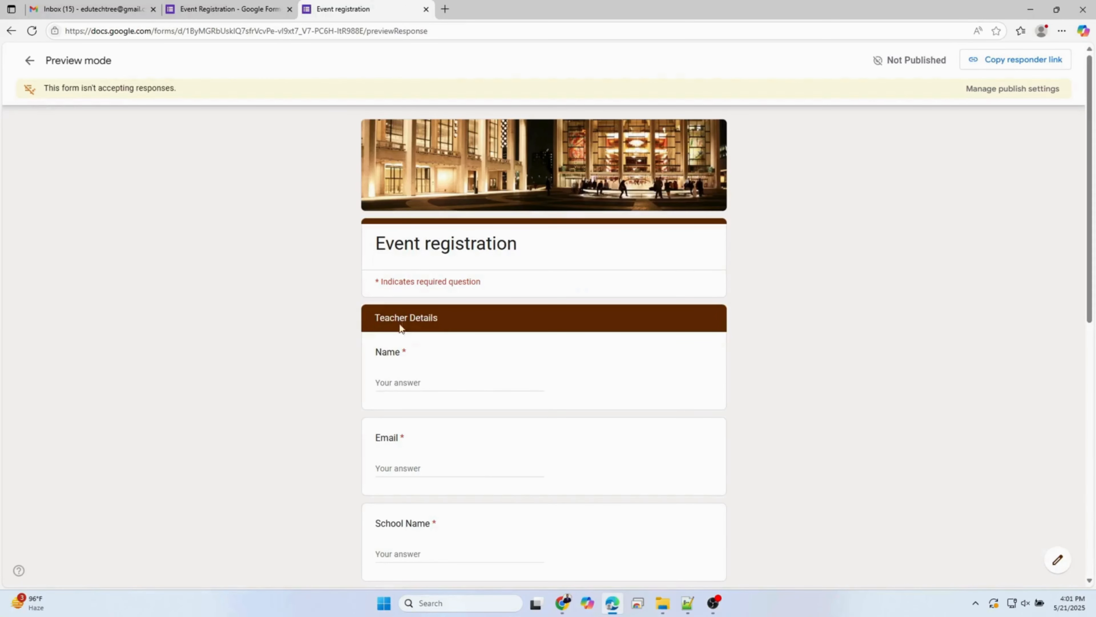
pyautogui.scroll(-10, 418, 322)
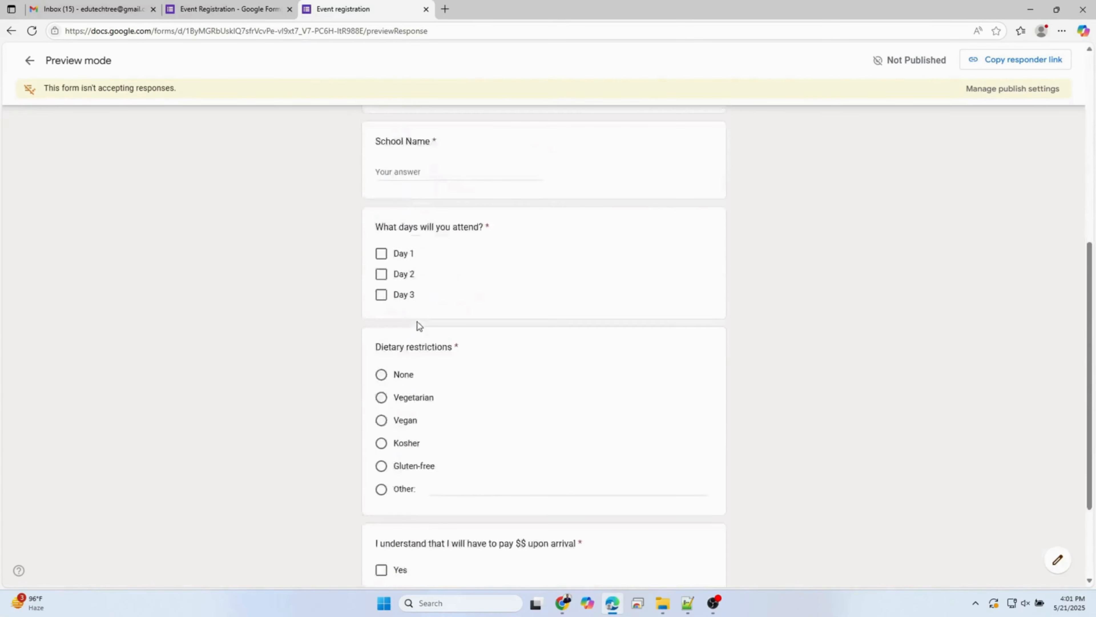
pyautogui.click(385, 481)
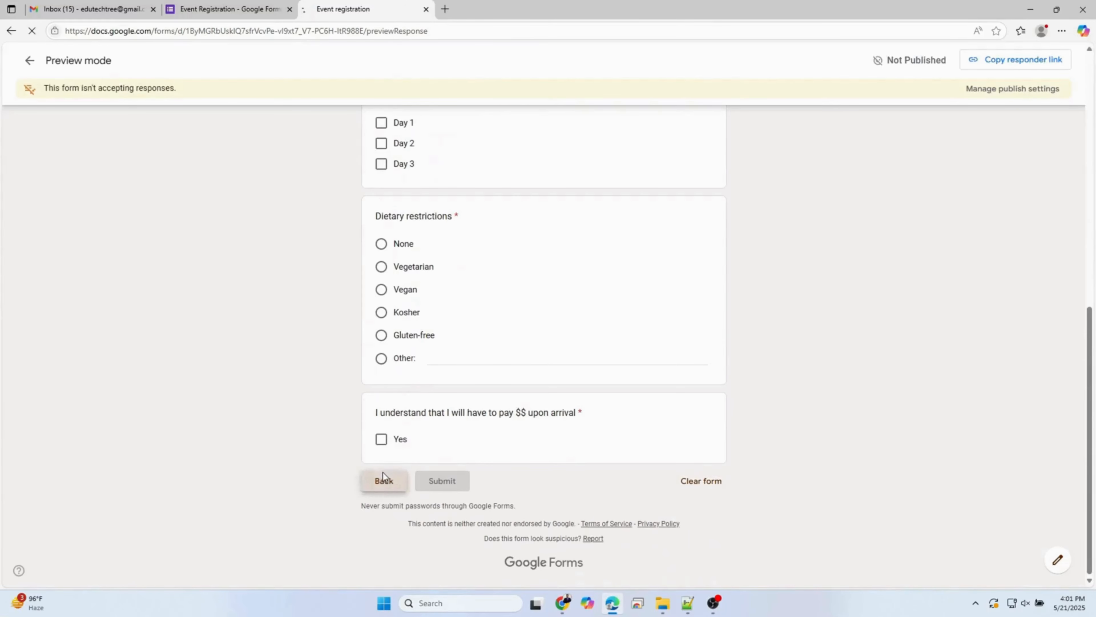
# - Test the Student answer in the preview, check the questions of the section it leads to, and go back
pyautogui.click(386, 369)
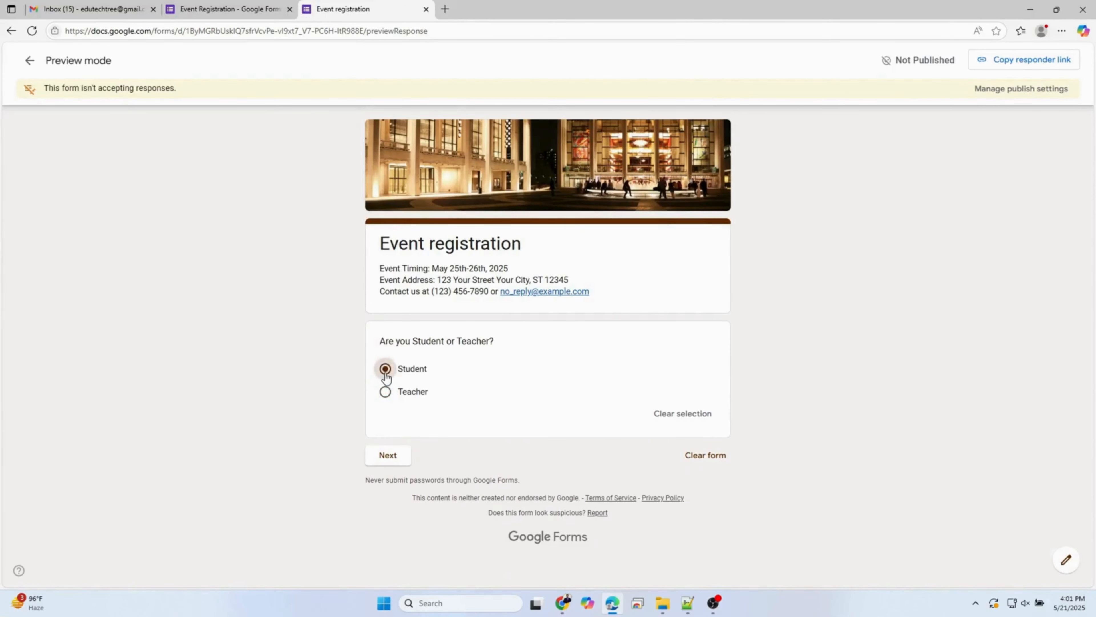
pyautogui.click(398, 456)
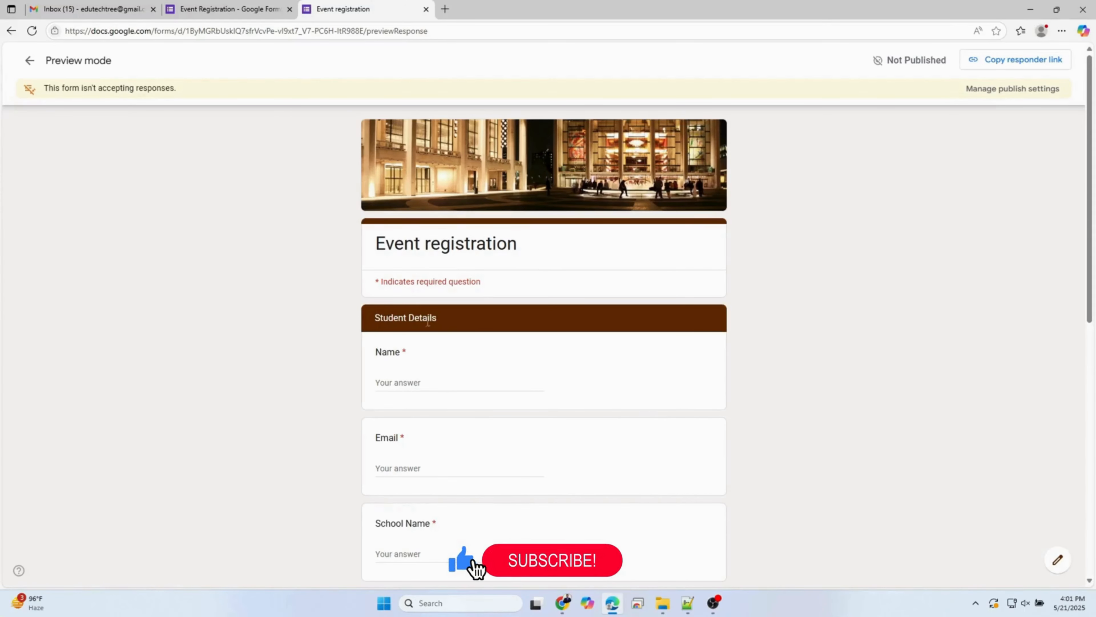
pyautogui.scroll(-10, 435, 453)
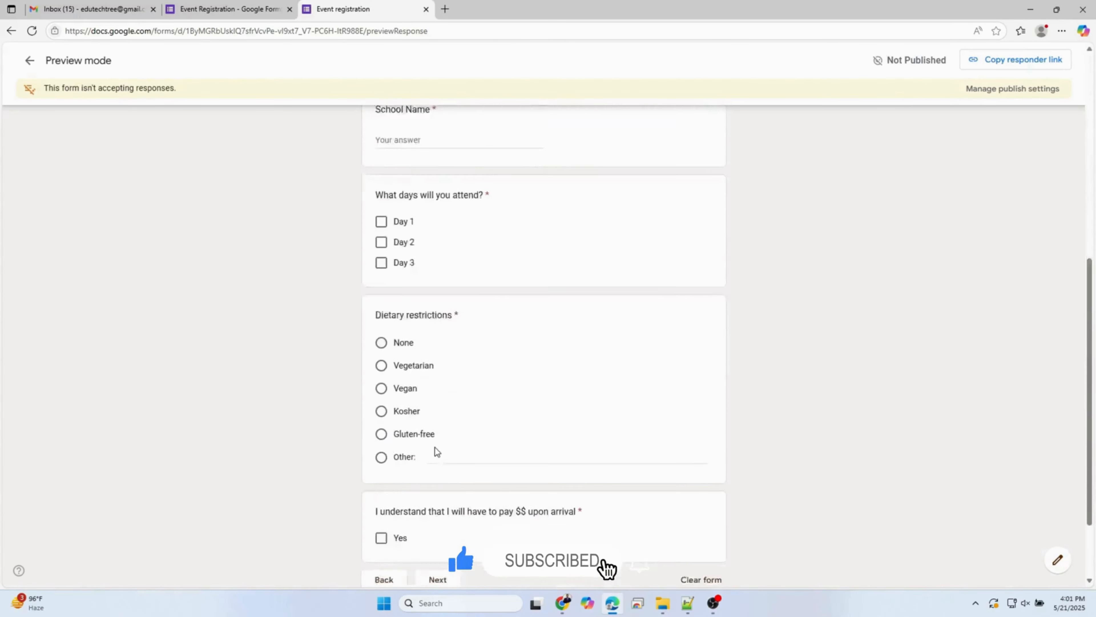
pyautogui.click(382, 480)
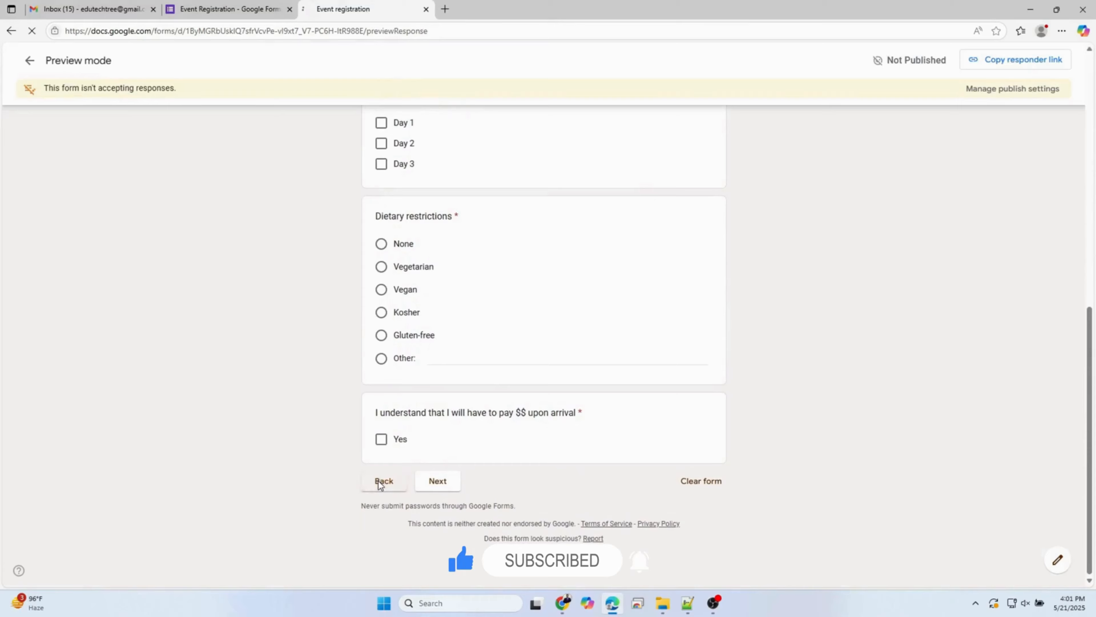